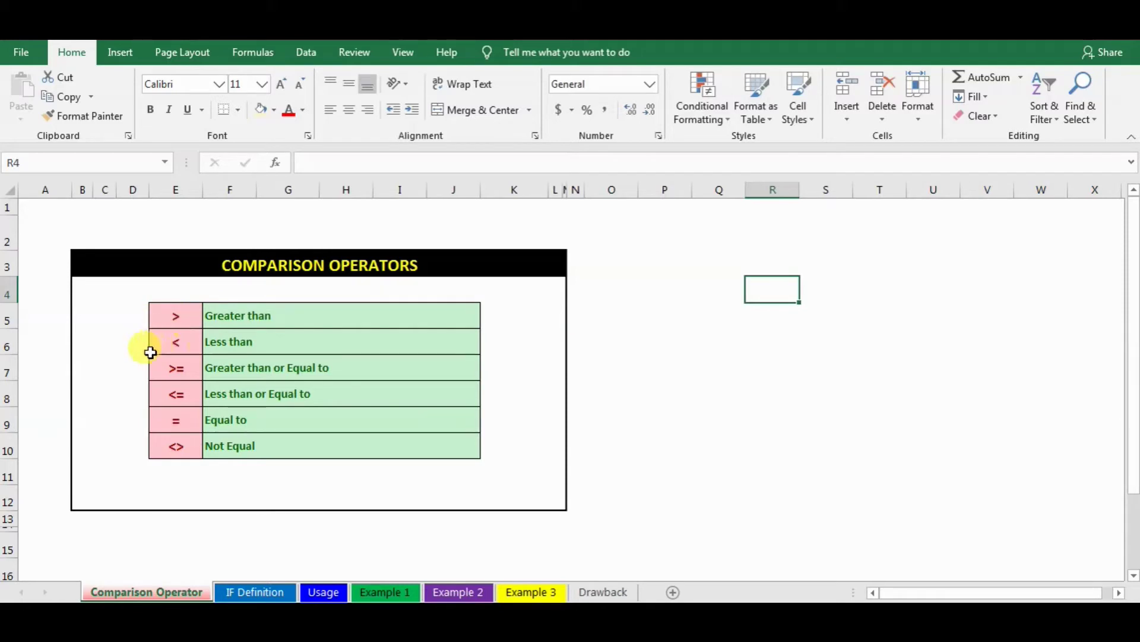
- Review the >=, <=, = and <> operators in the comparison operators table
click(174, 372)
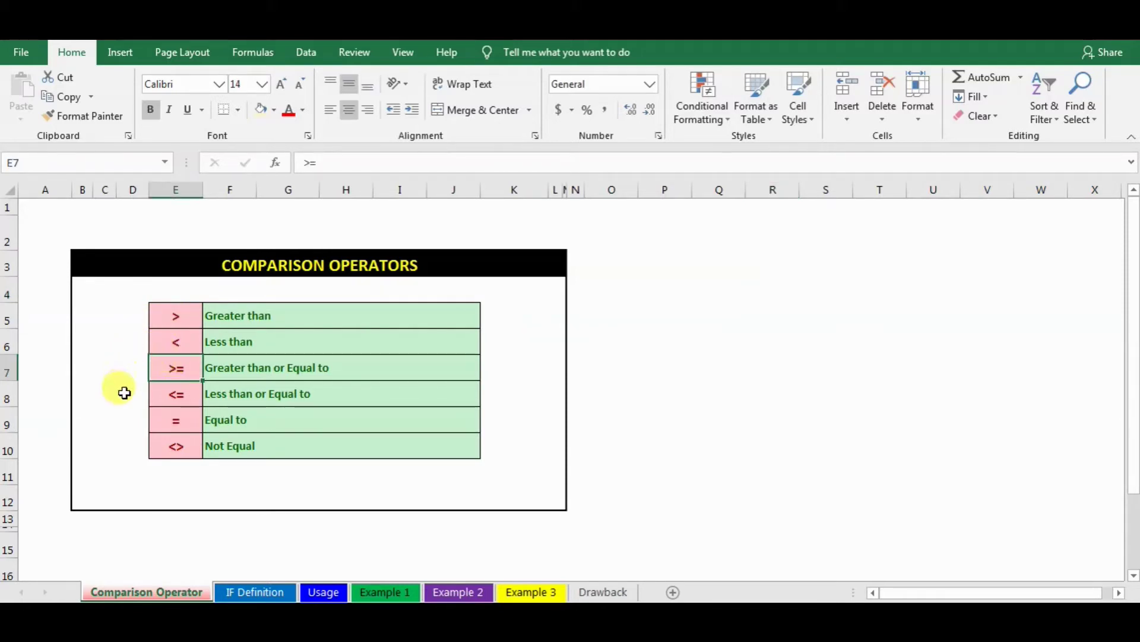
click(174, 395)
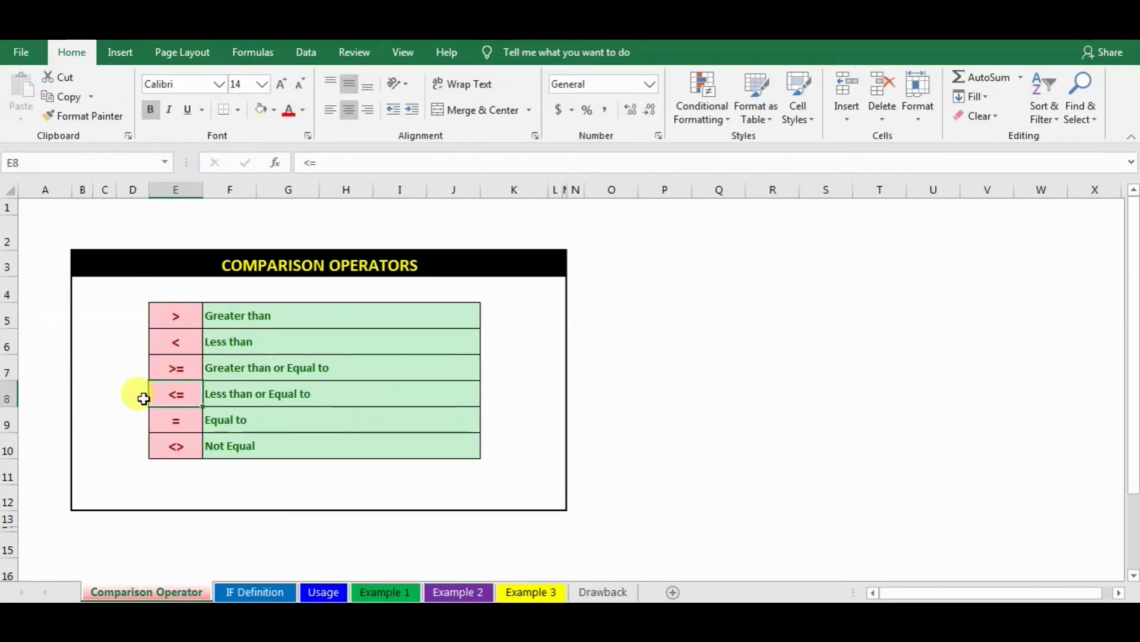
click(159, 423)
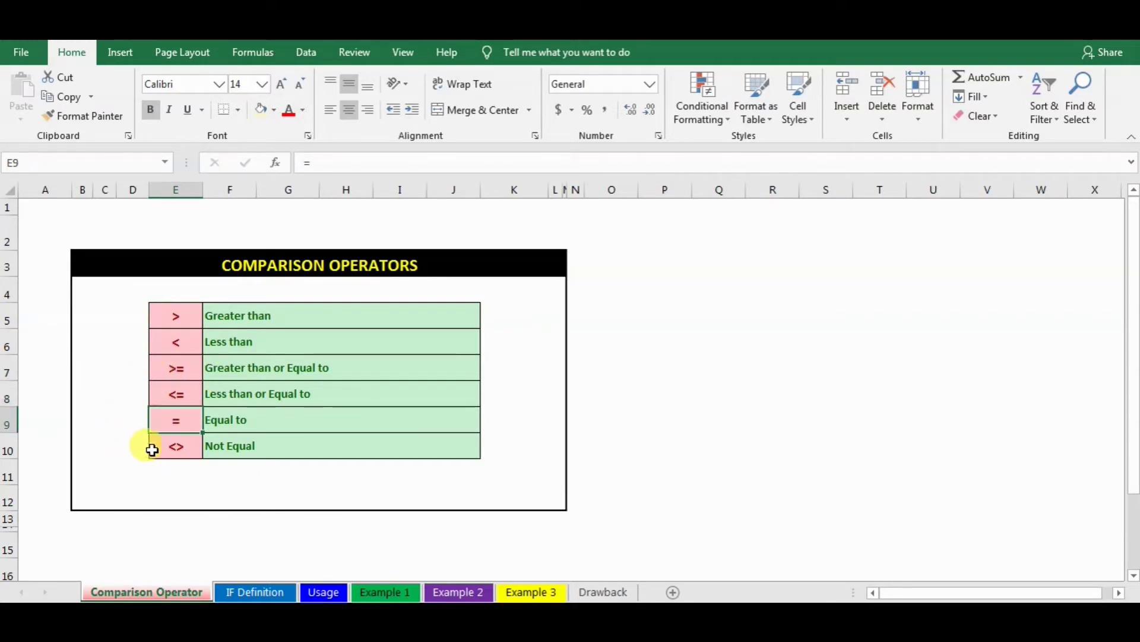
click(172, 448)
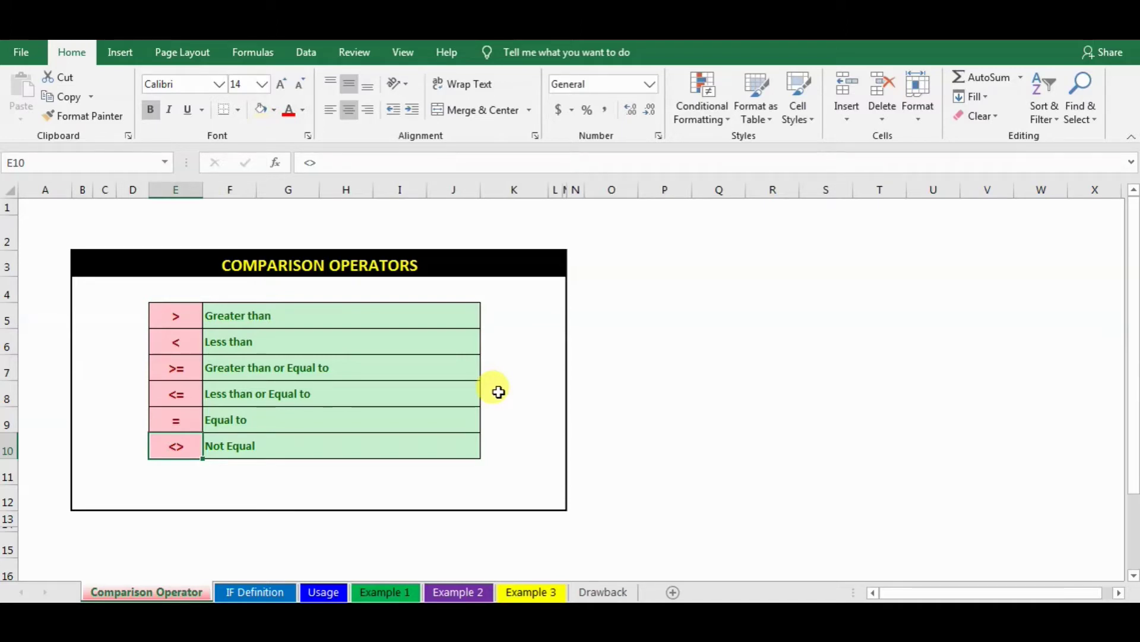
- Enter the sample conditions >100 in cell P3 and >=100 in cell P4
click(662, 271)
text(>100)
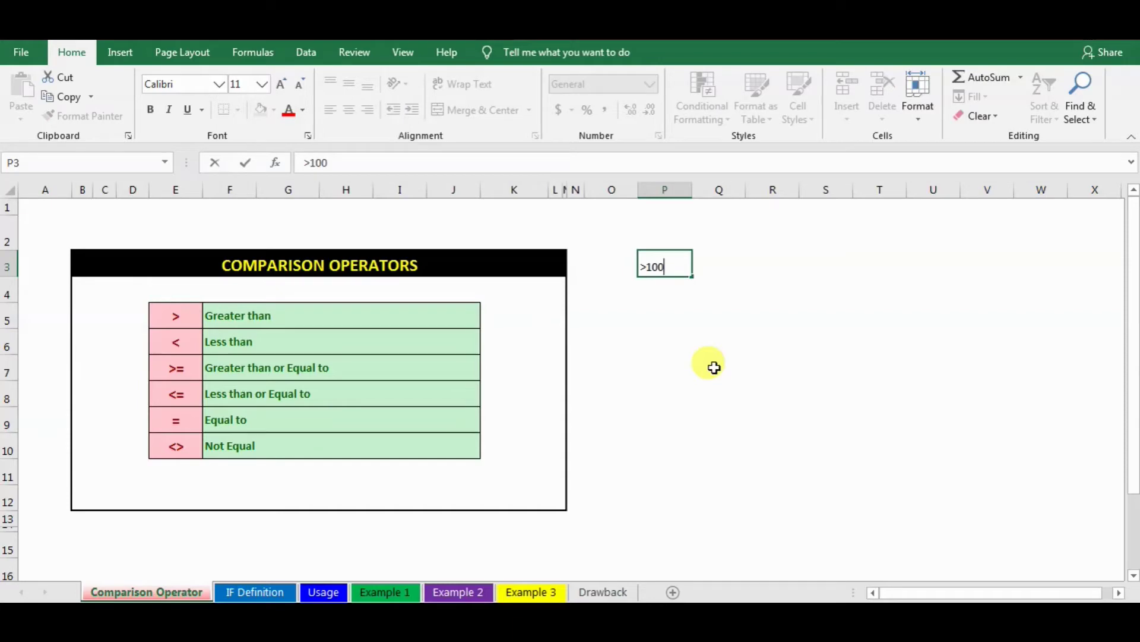
key(Return)
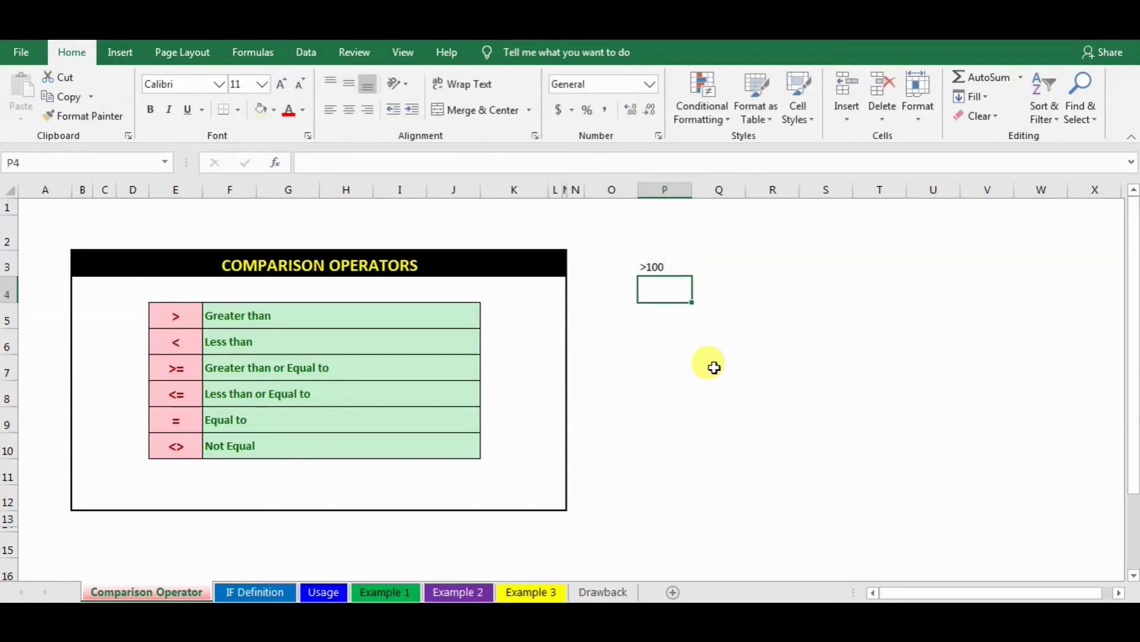
text(>)
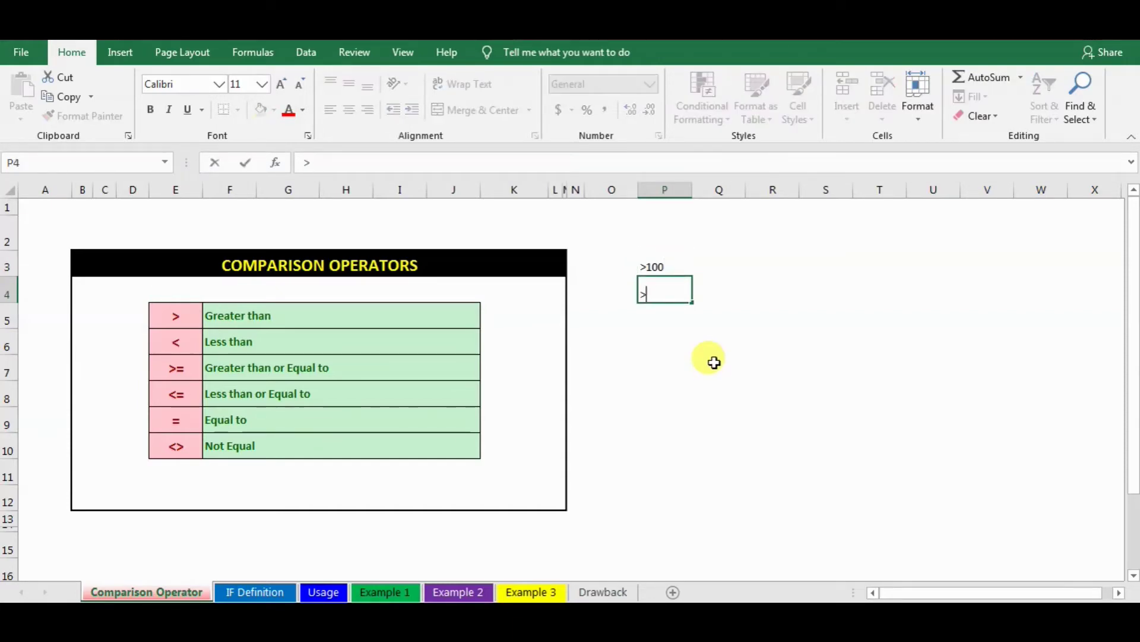
text(=100)
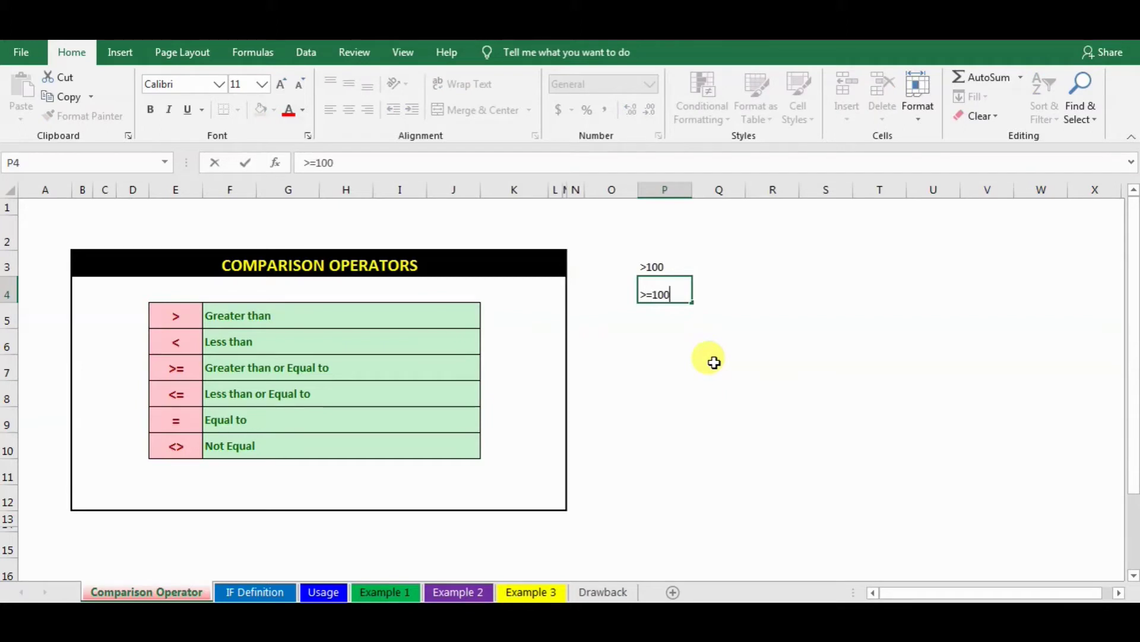
key(Return)
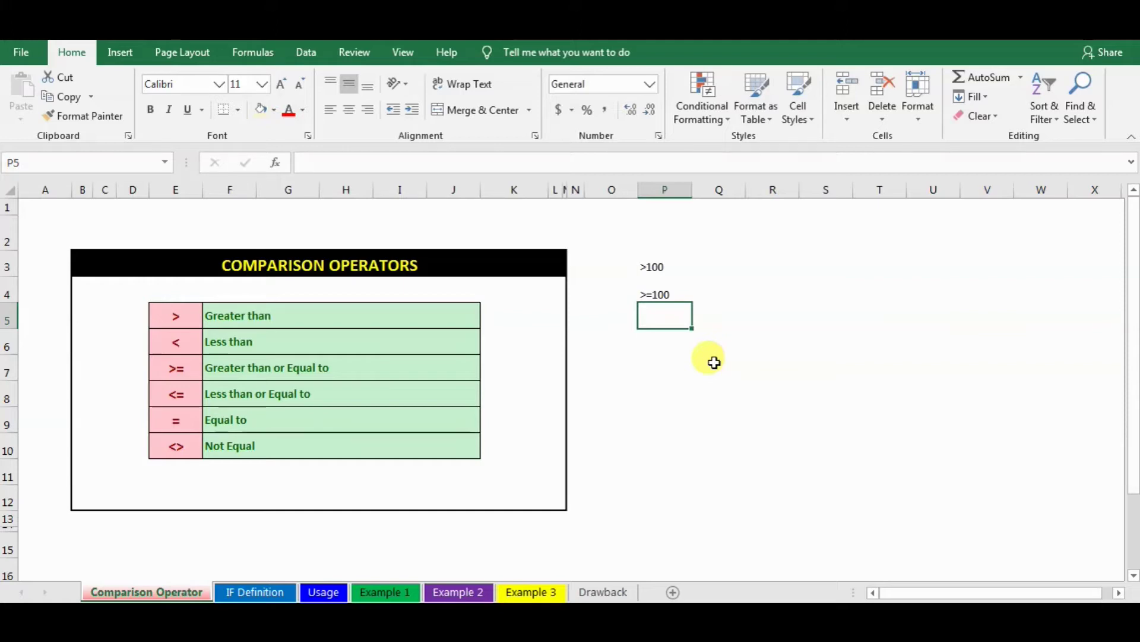
- Enter the sample conditions <100 in cell P5 and <=100 in cell P6
text(<100)
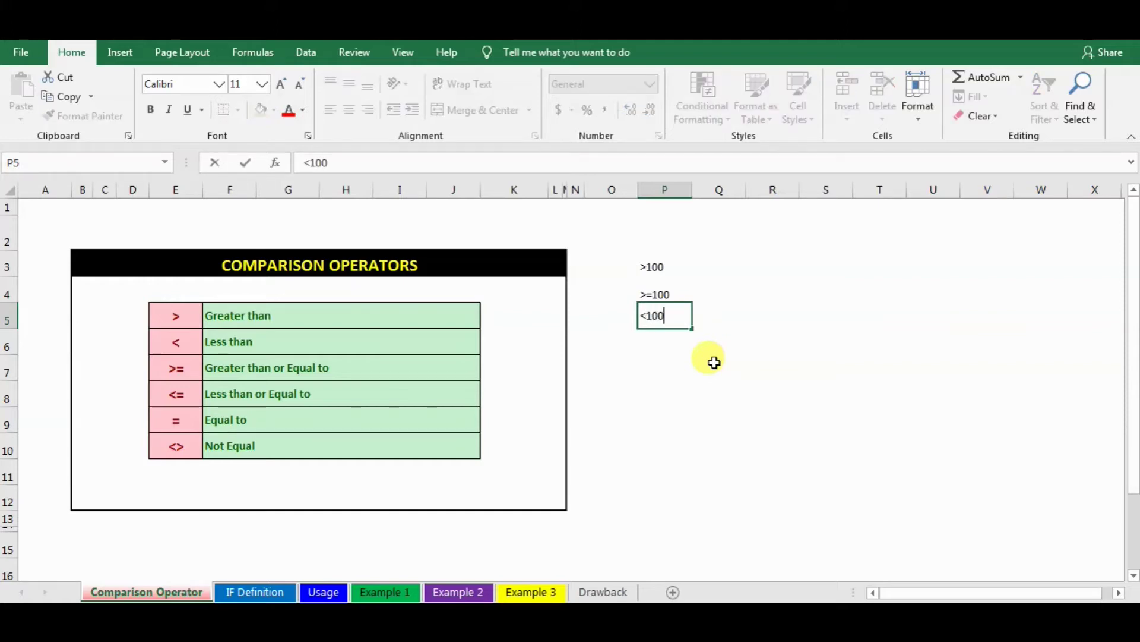
key(Return)
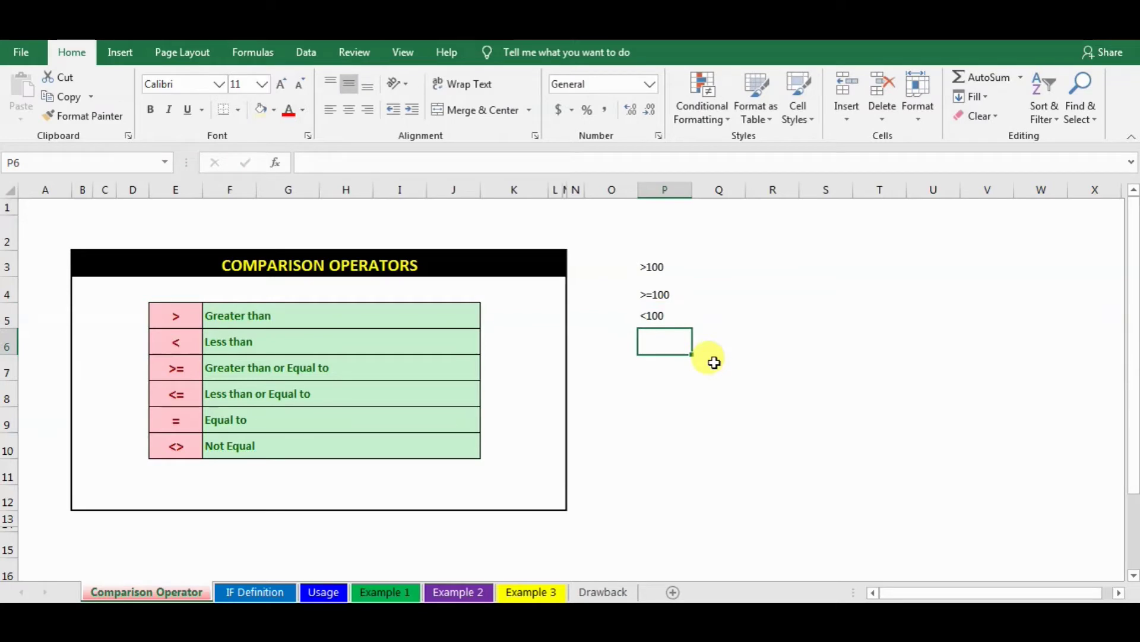
text(<==)
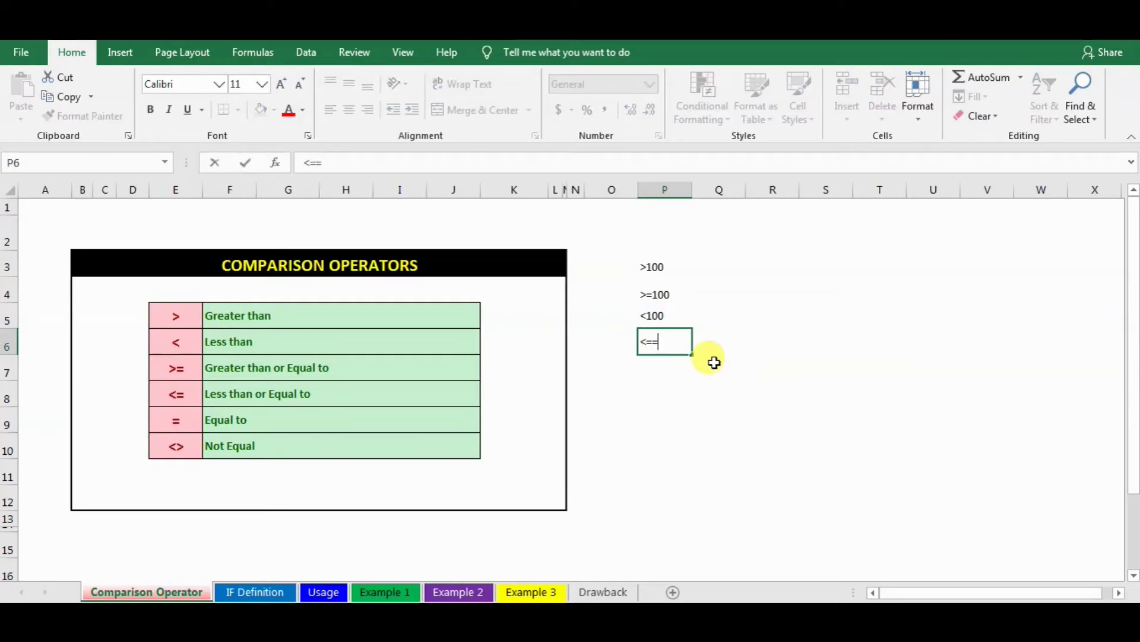
text(100)
key(Return)
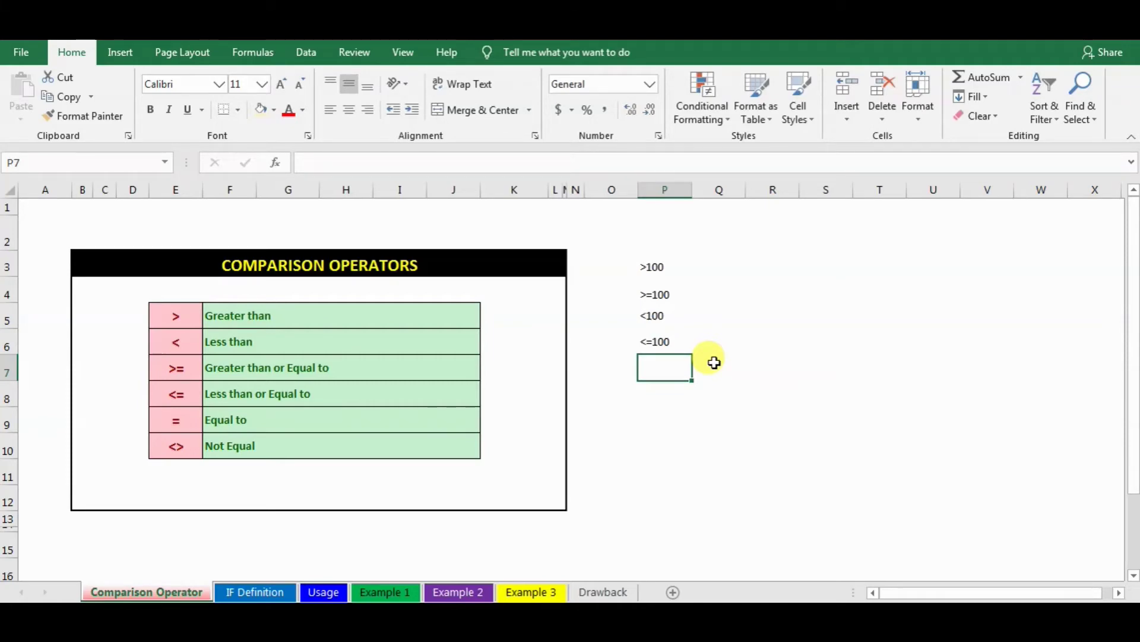
- Enter the sample conditions =100 as text in cell P7 and <>100 in cell P8
text(=100)
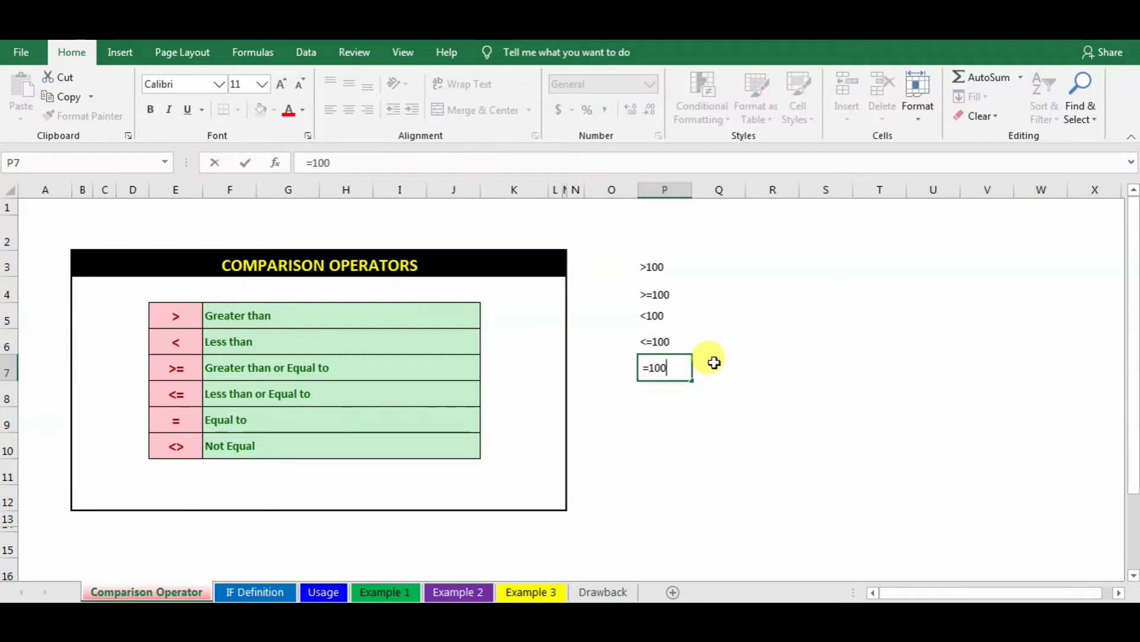
key(Return)
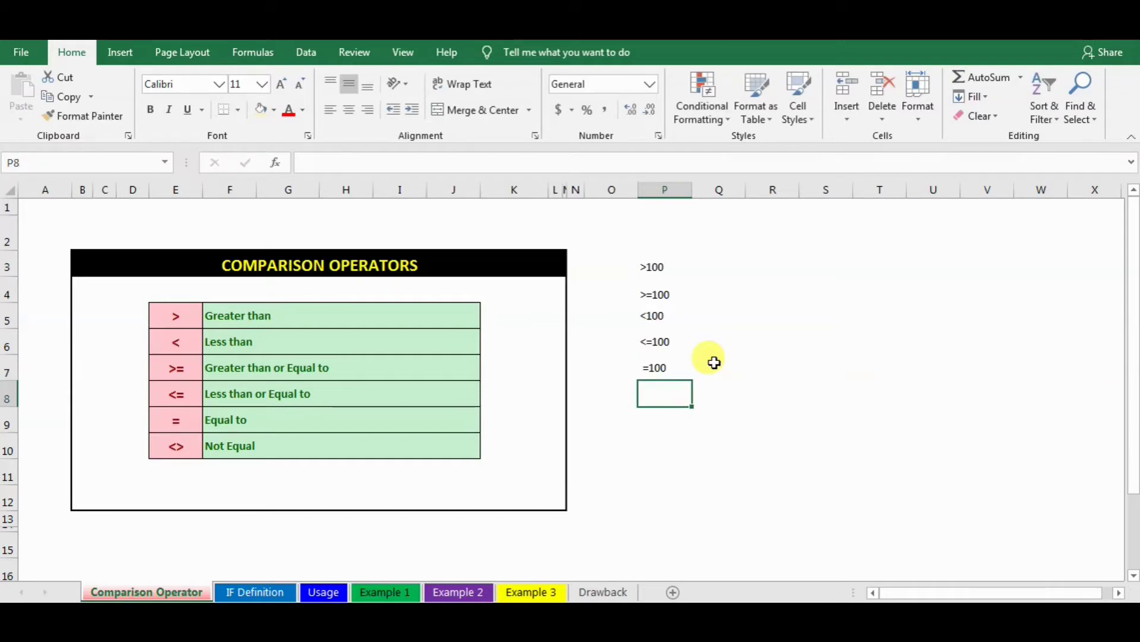
text(<>100)
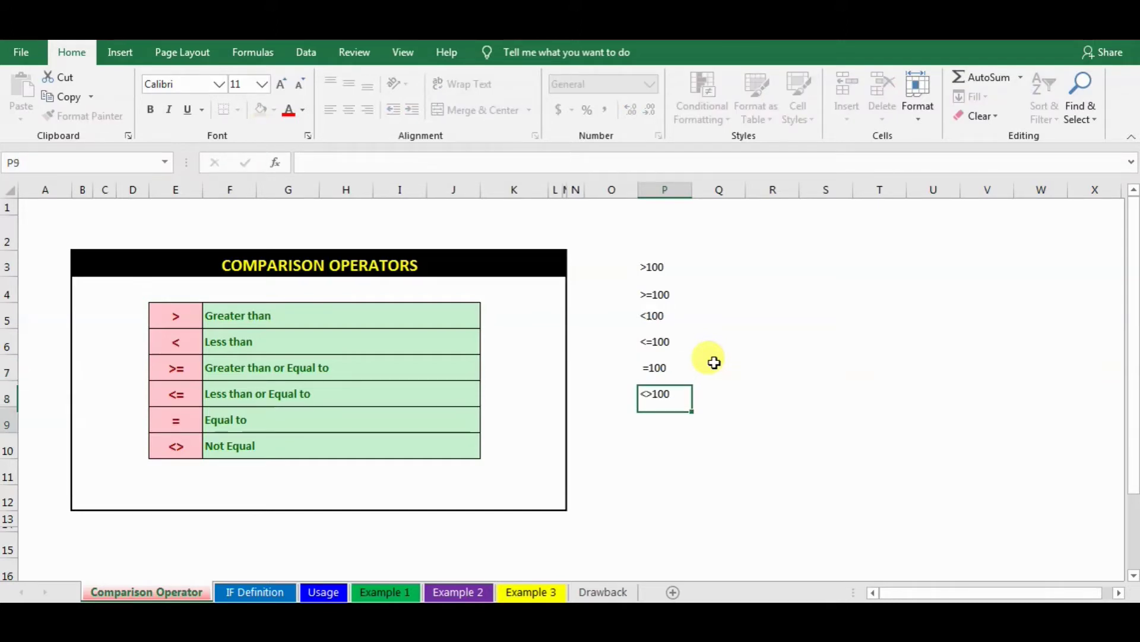
key(Return)
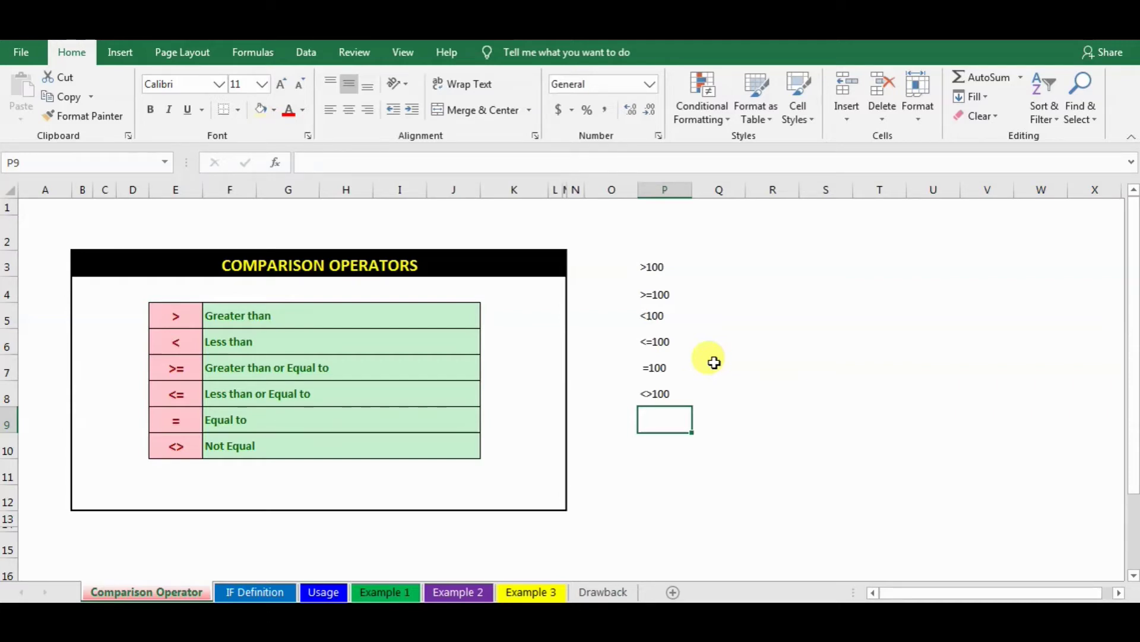
- Apply outside borders to cell A1 and enter the value 200 in it
click(59, 203)
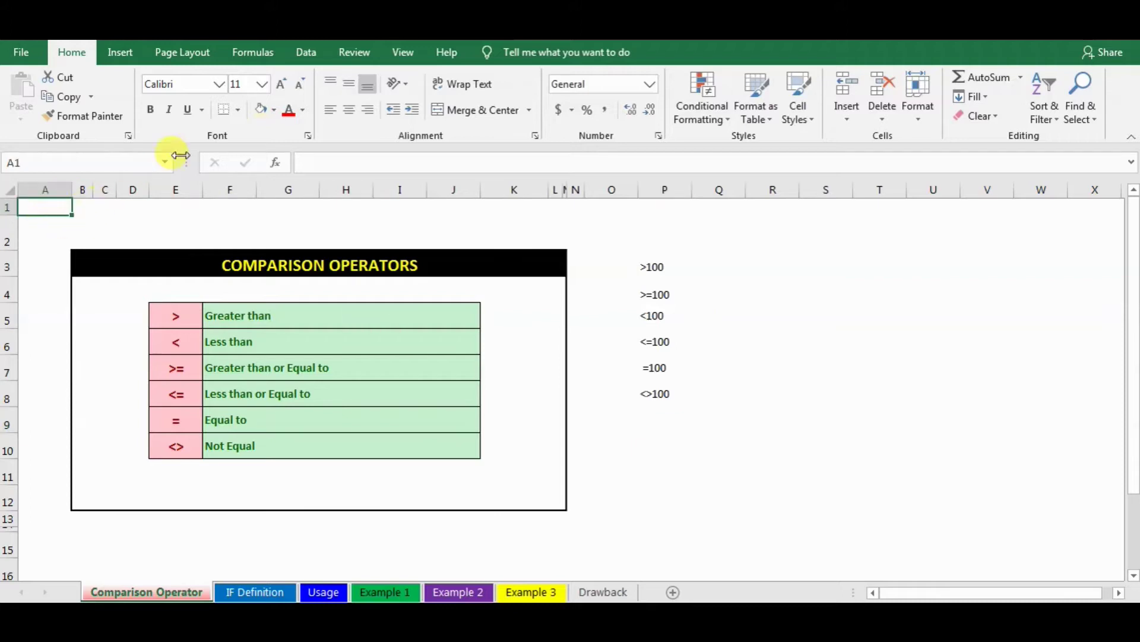
click(238, 110)
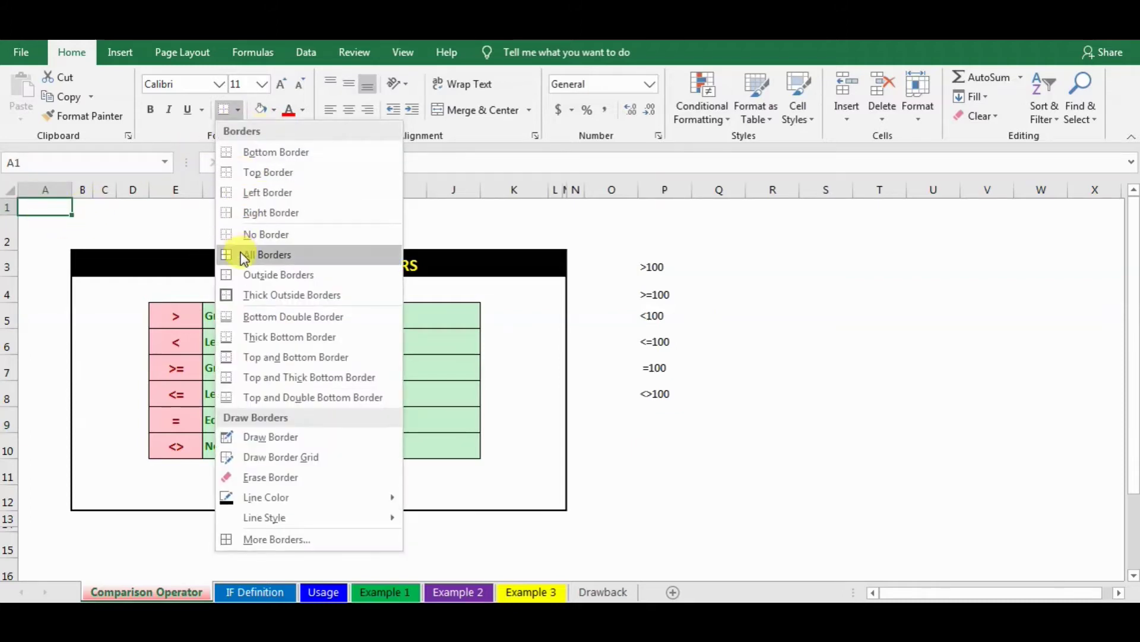
click(250, 275)
click(760, 307)
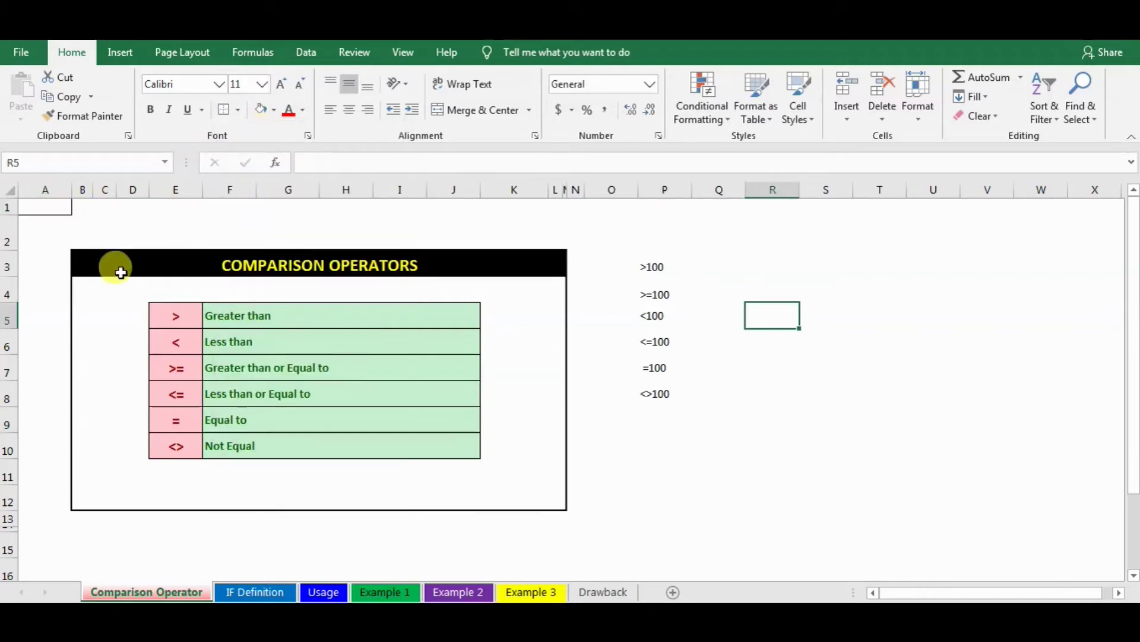
click(44, 208)
text(200)
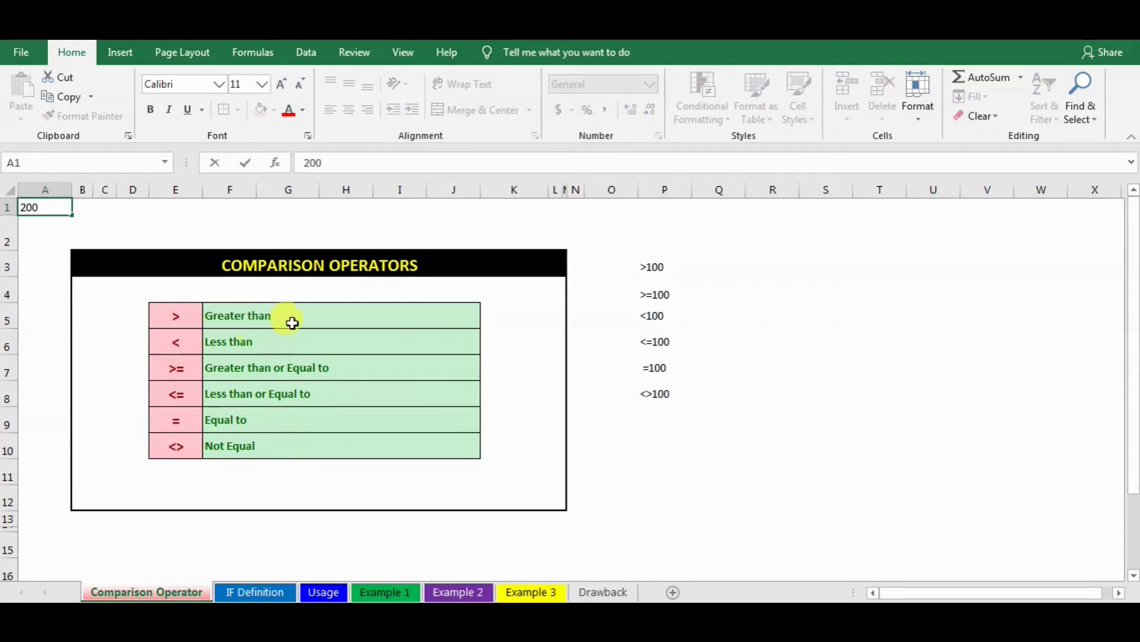
- Enter the formula =A1>100 in cell P2 and align its content vertically to the middle
click(671, 222)
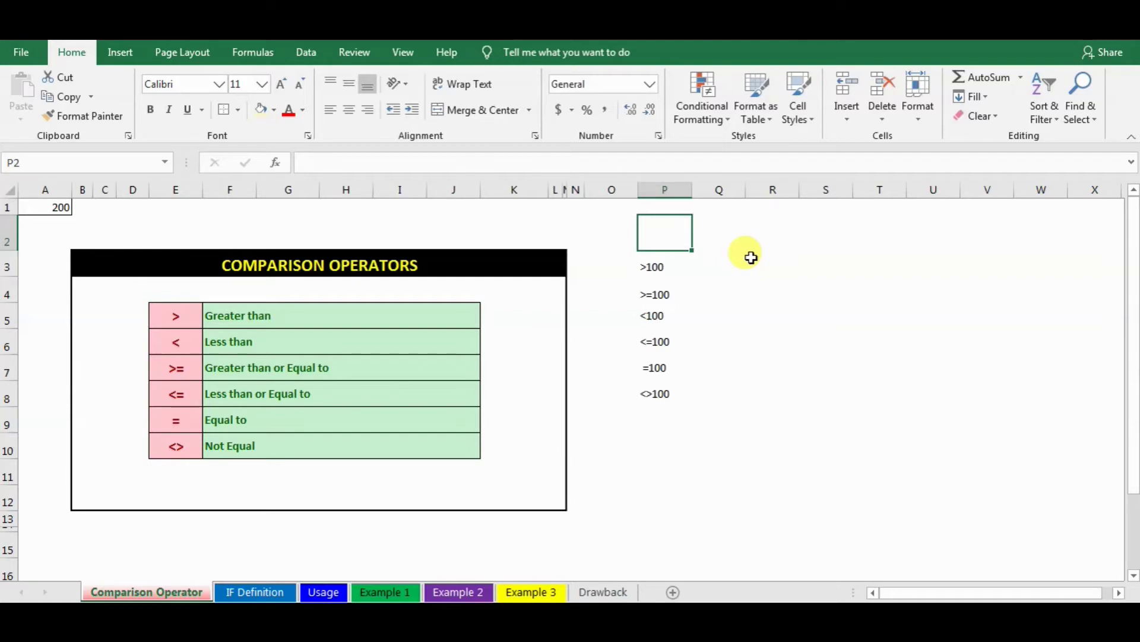
text(=)
click(33, 207)
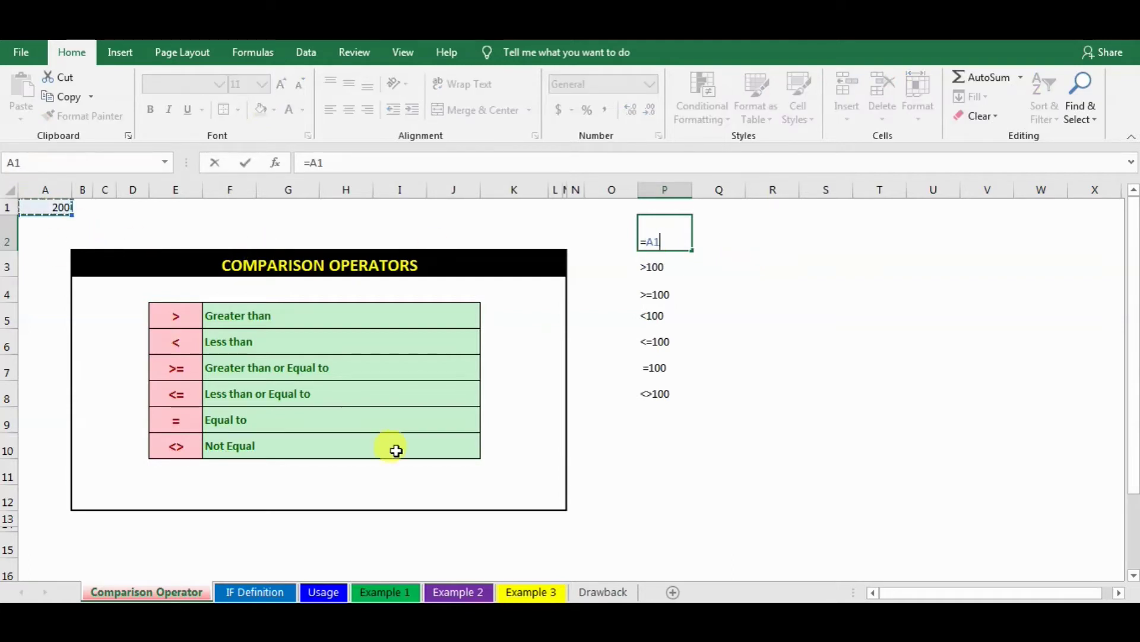
text(>100)
key(Return)
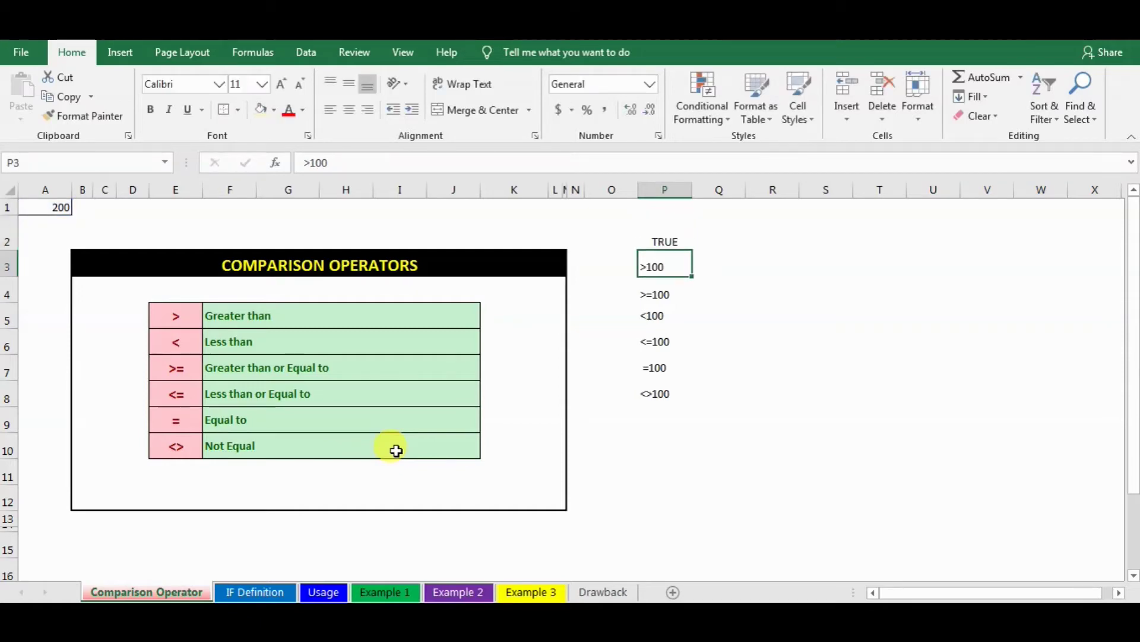
click(665, 243)
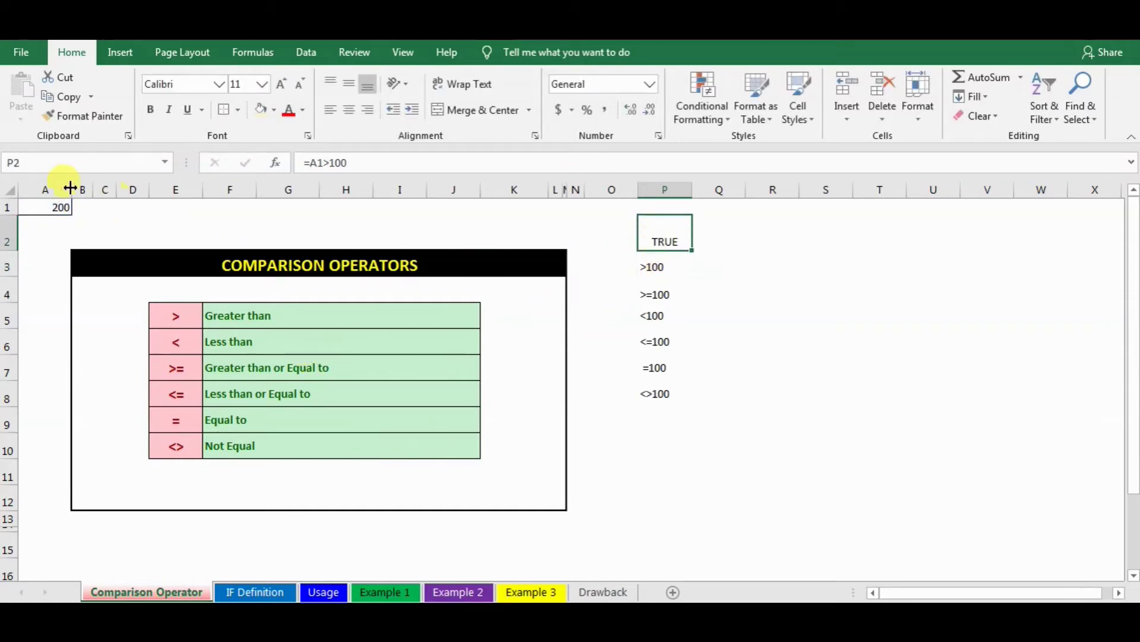
click(347, 87)
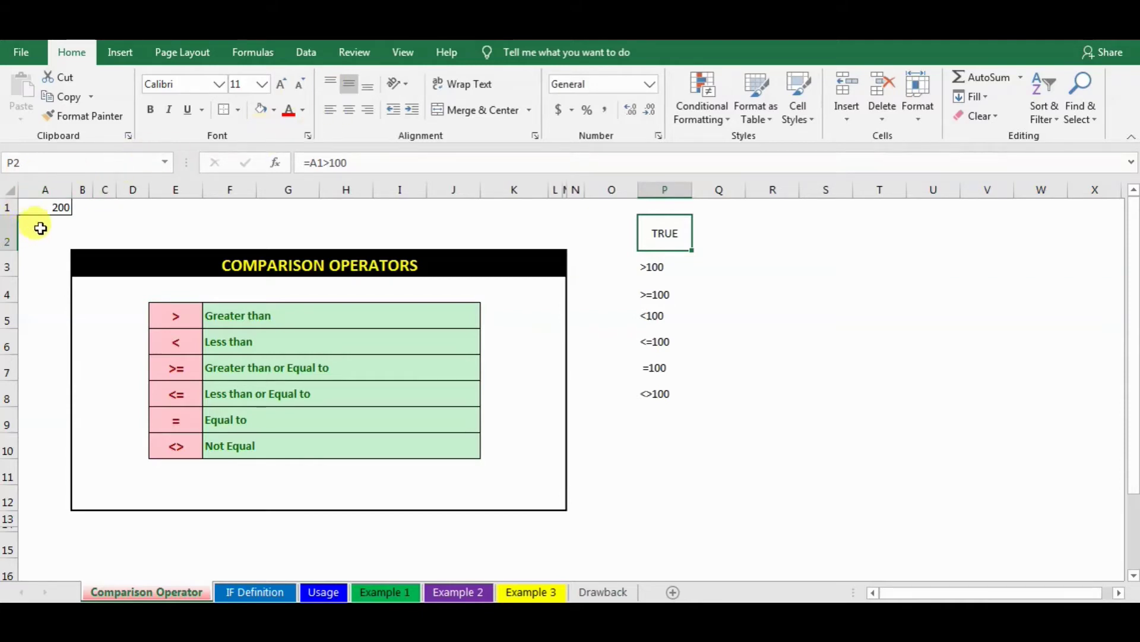
- Change the value in cell A1 to 45 to test the comparison formula
click(43, 209)
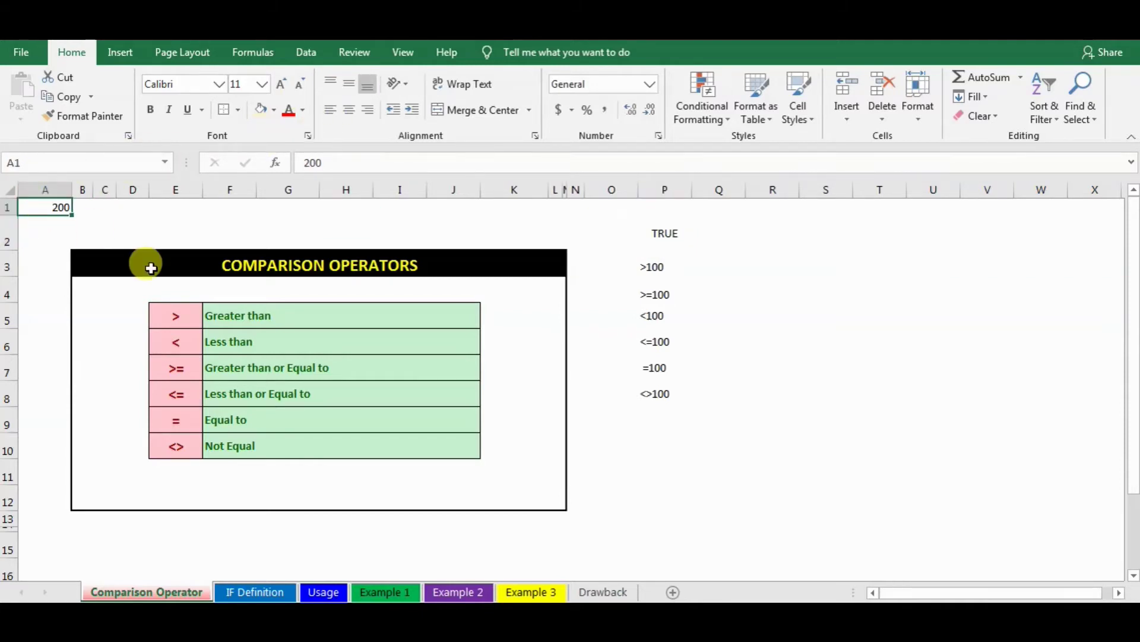
text(45)
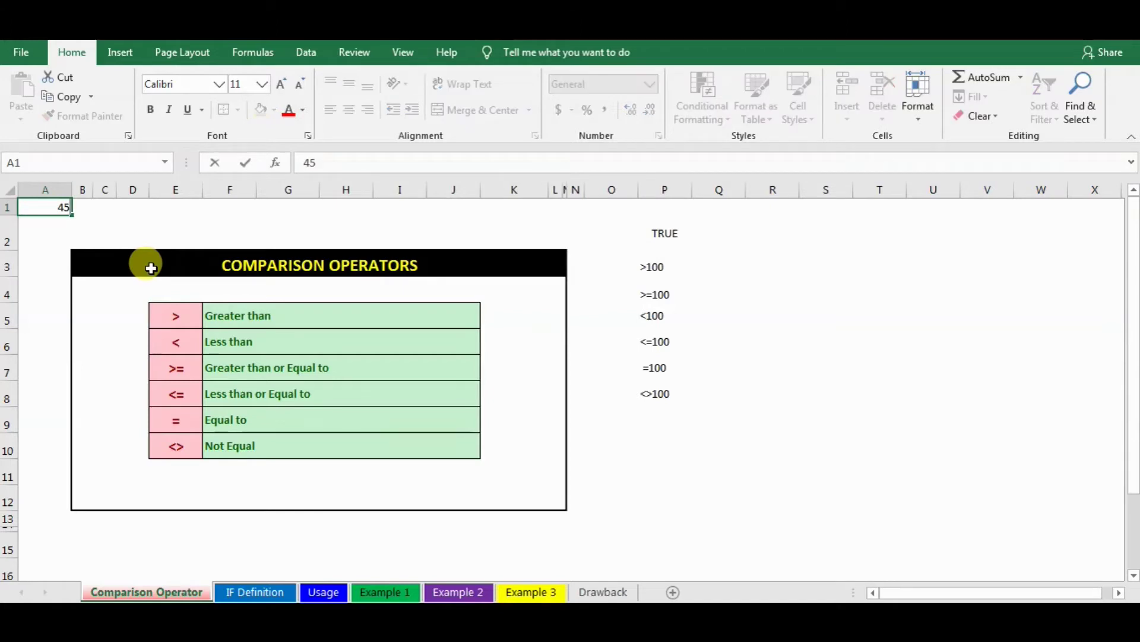
key(Return)
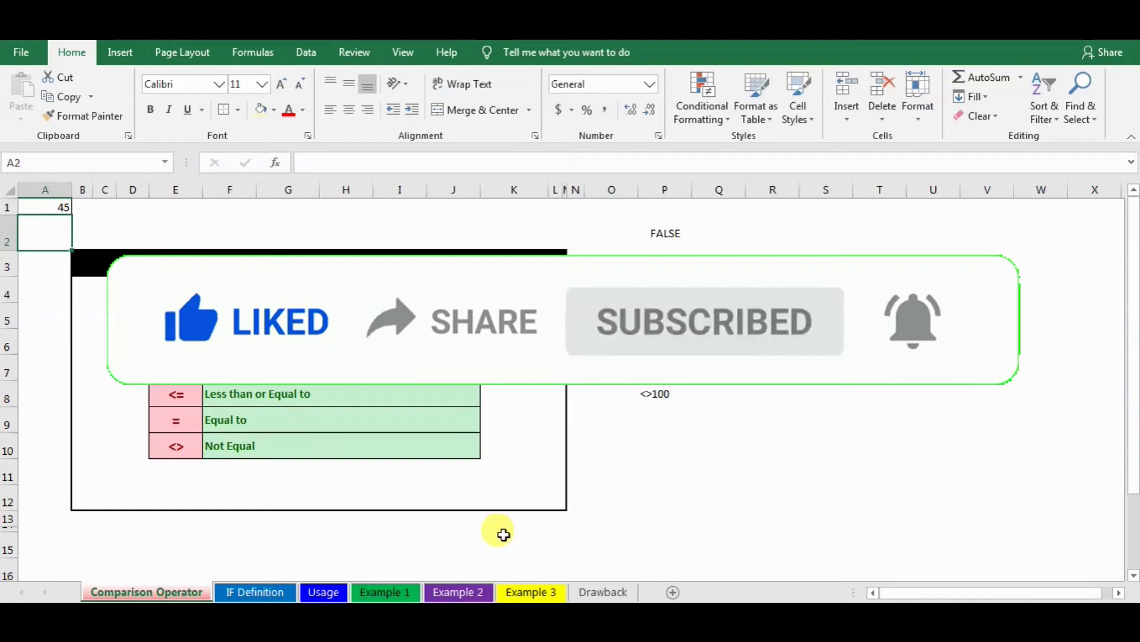
- Read the IF explanation on the IF Definition sheet and the syntax on the Usage sheet
click(288, 592)
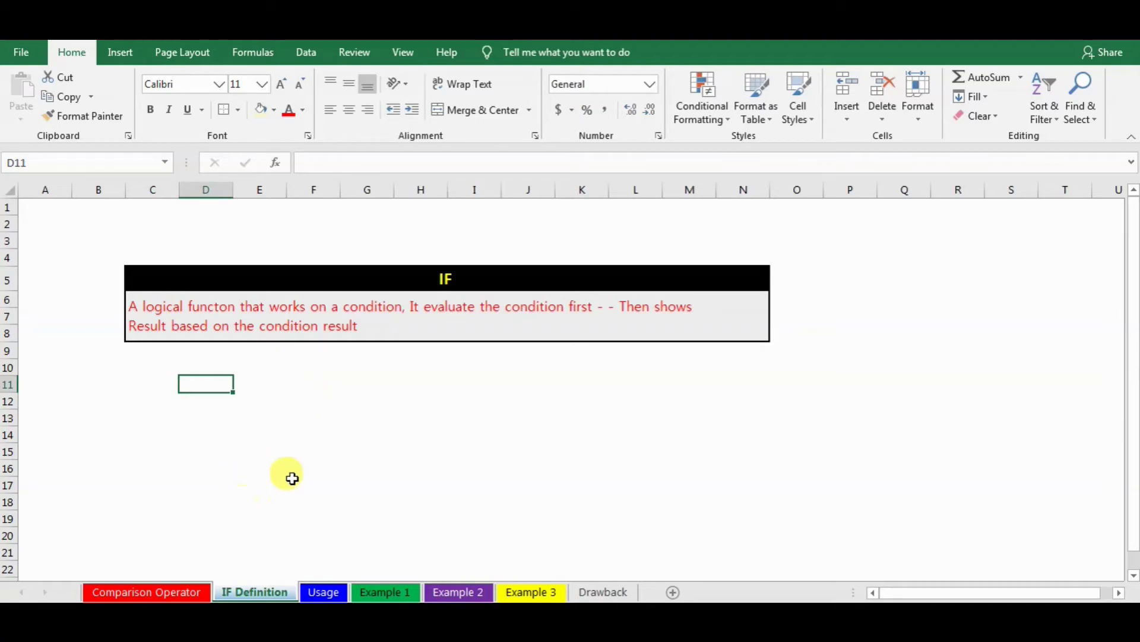
click(324, 592)
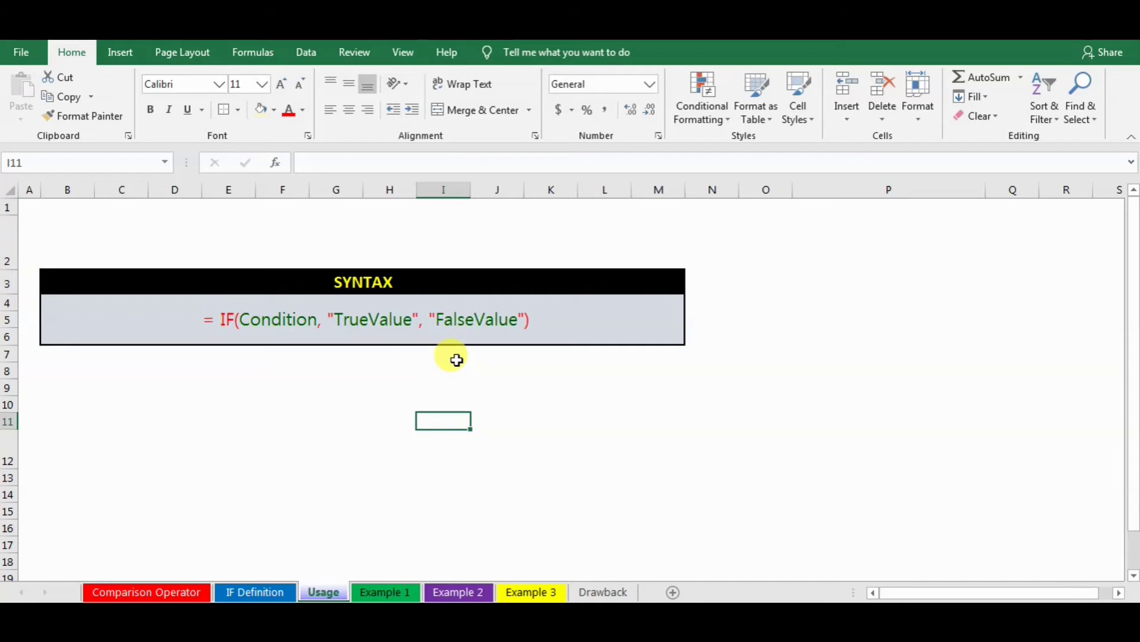
- On the Example 1 sheet, give the pass/fail rule note a light orange fill with red text and widen column H
click(380, 592)
click(407, 418)
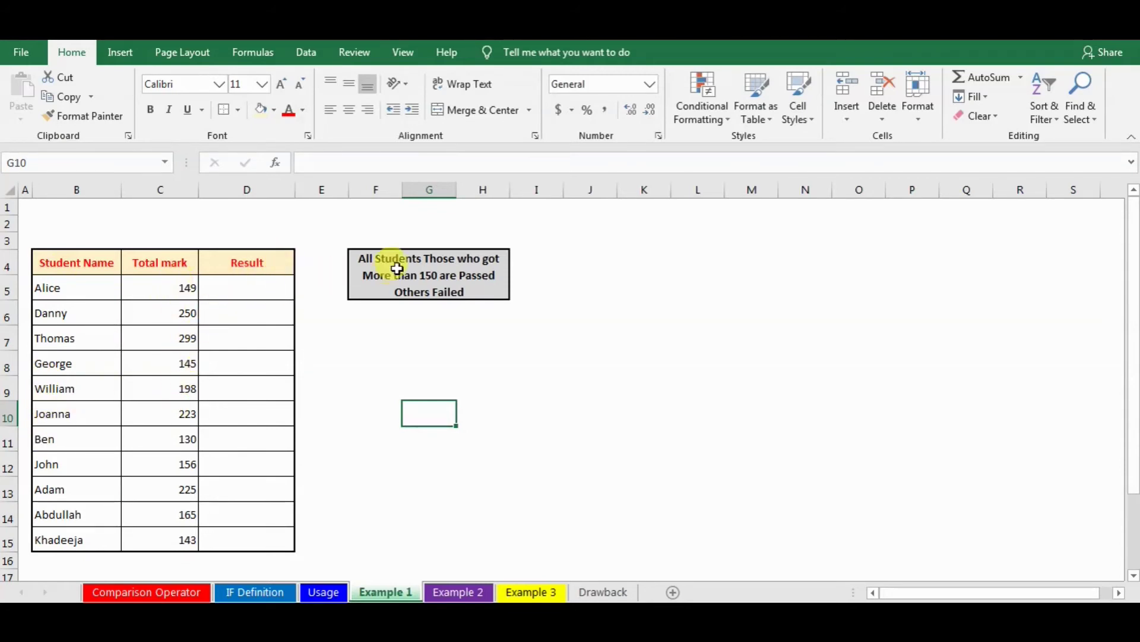
click(420, 287)
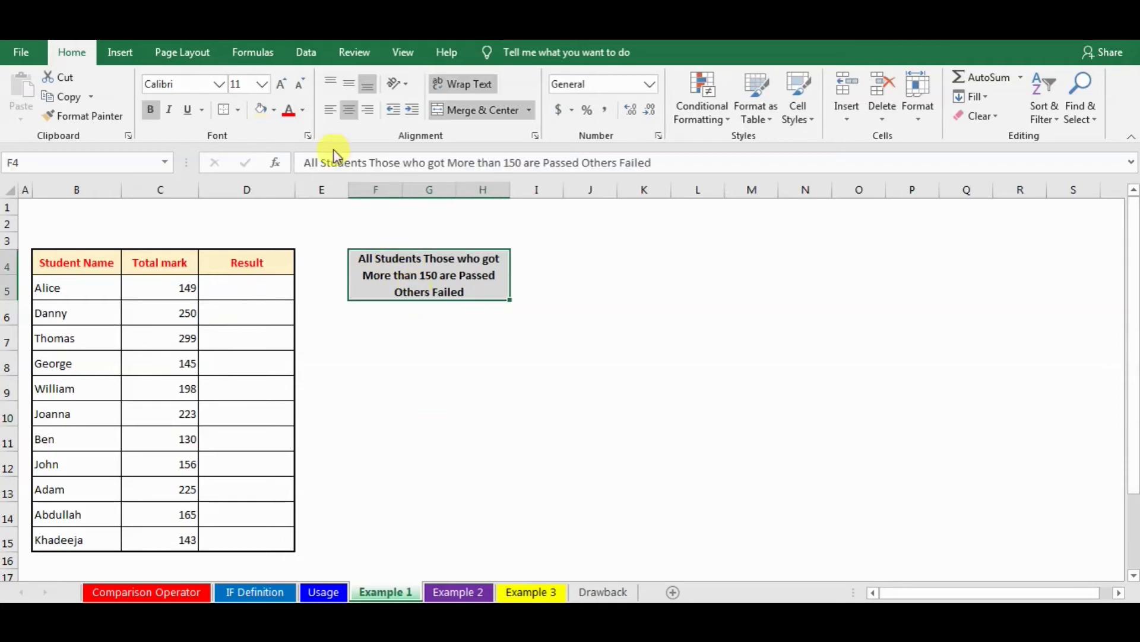
click(260, 112)
click(289, 111)
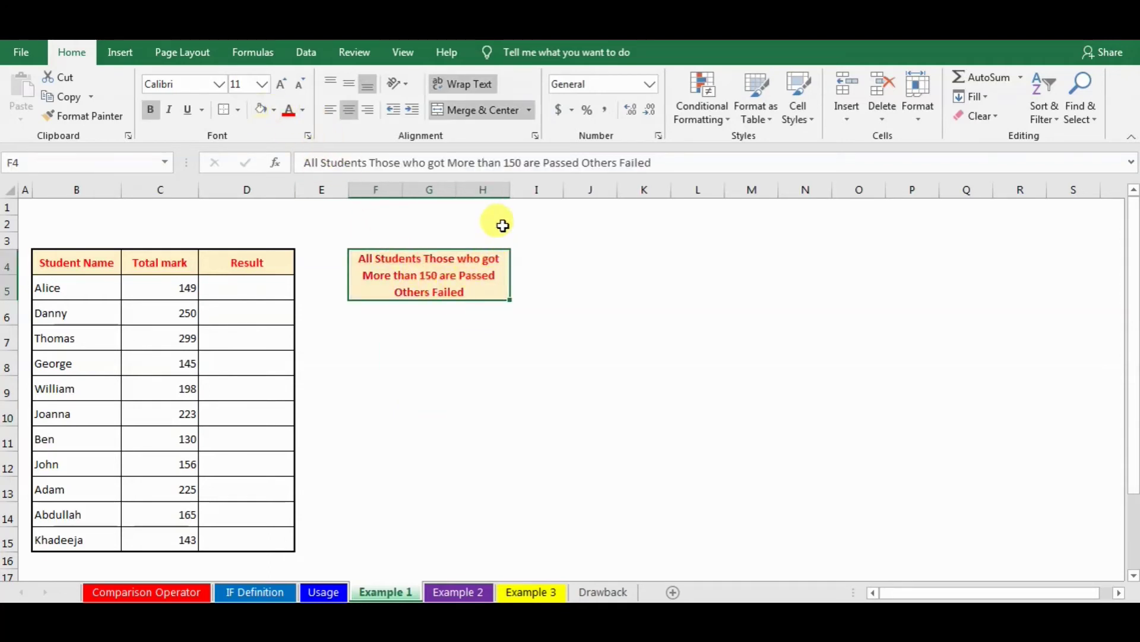
drag(510, 190, 628, 190)
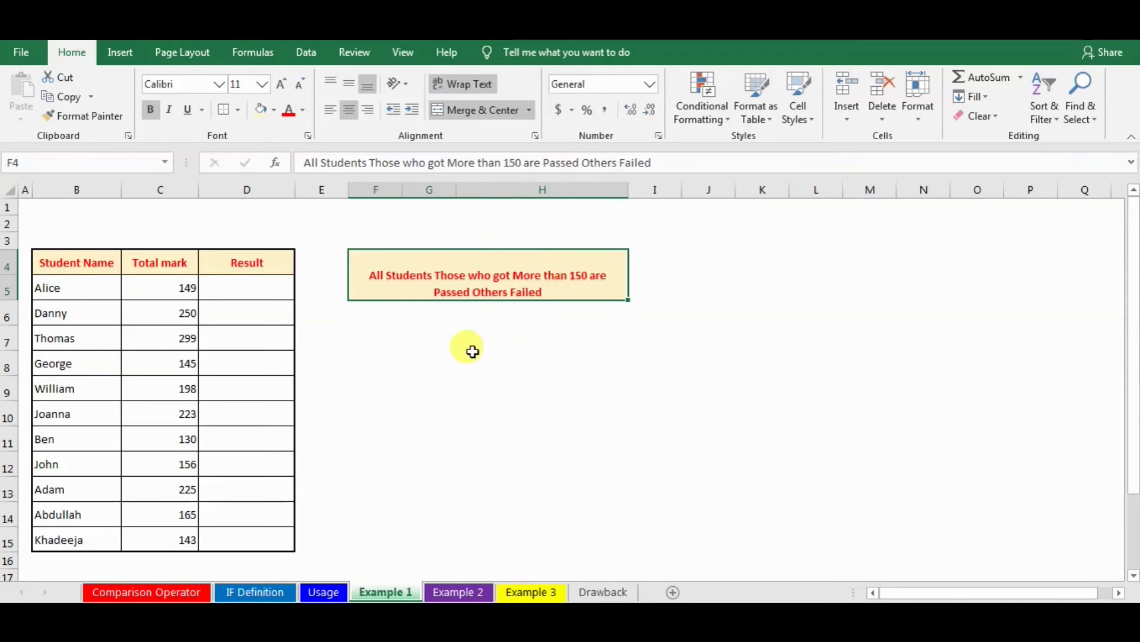
- Align the pass/fail rule note vertically to the middle of its merged cell
click(351, 84)
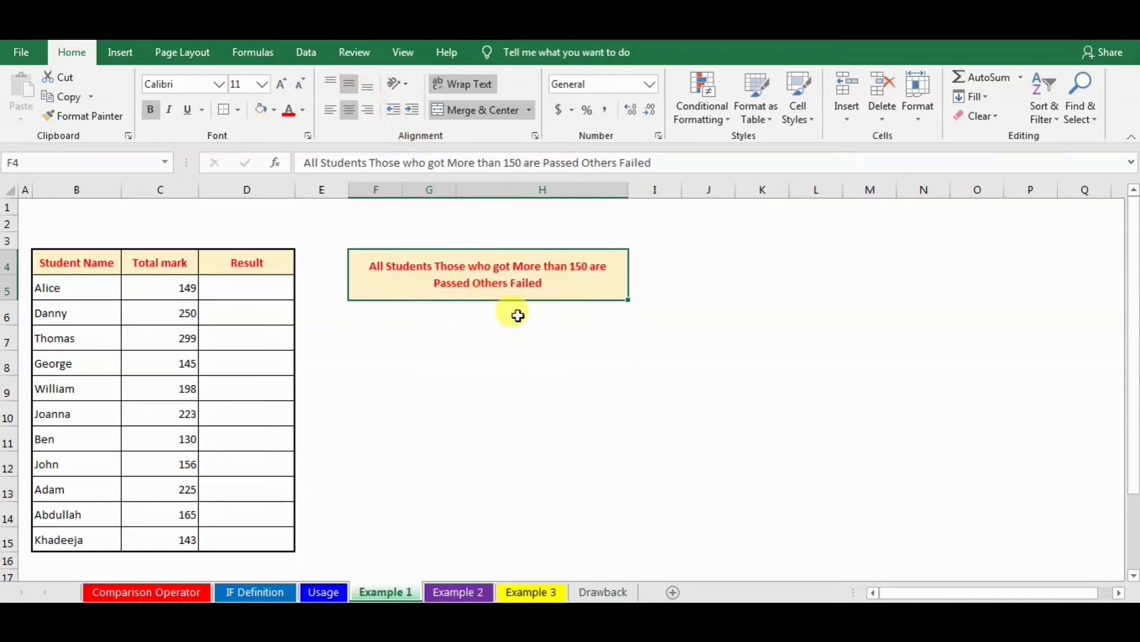
click(529, 334)
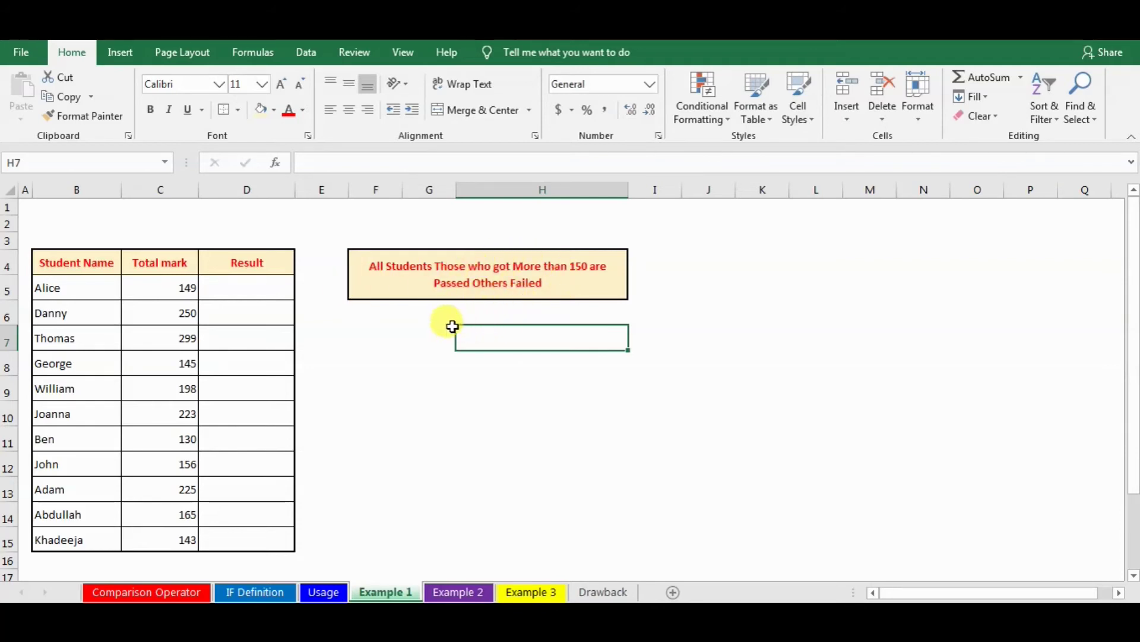
- Enter the formula =IF(C5>150,"Passed","Failed") in cell D5 of the Result column
click(277, 294)
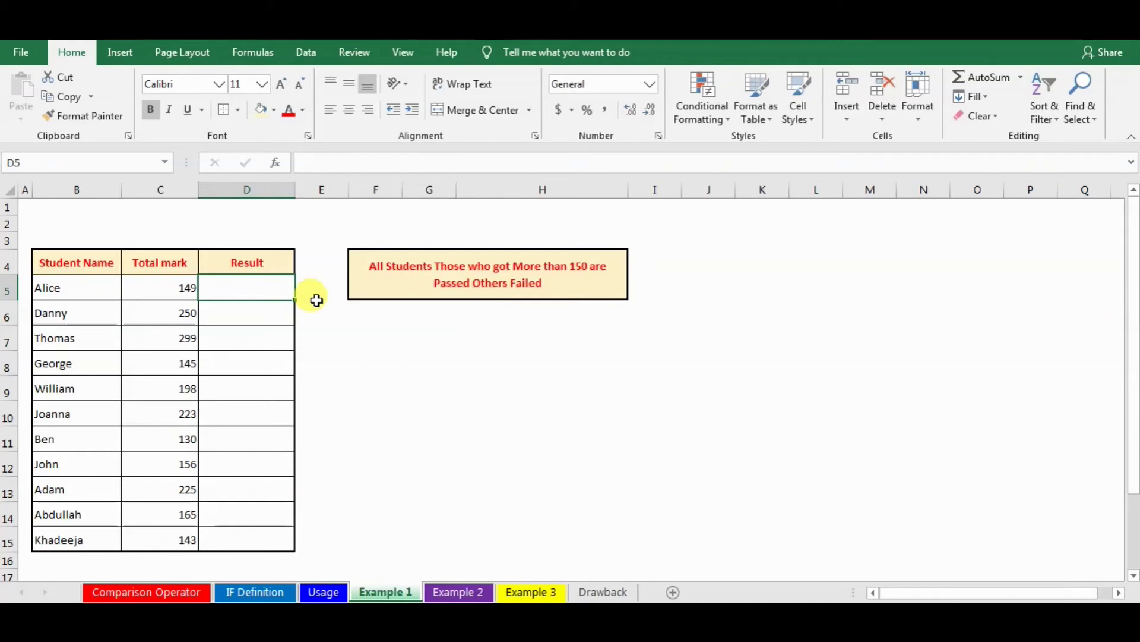
text(=if)
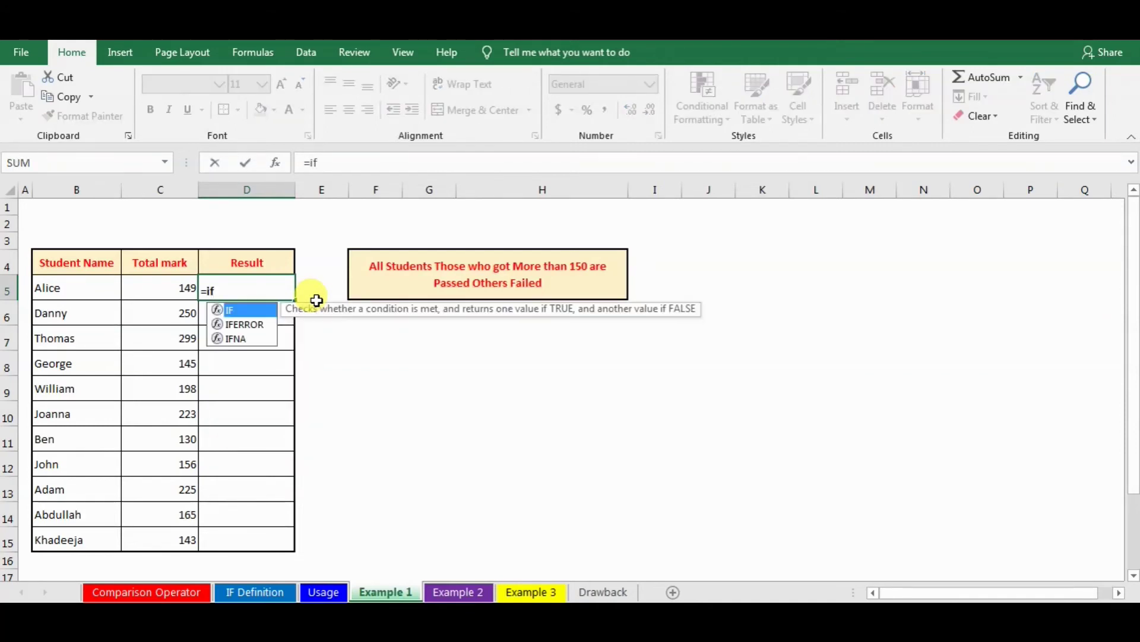
key(Tab)
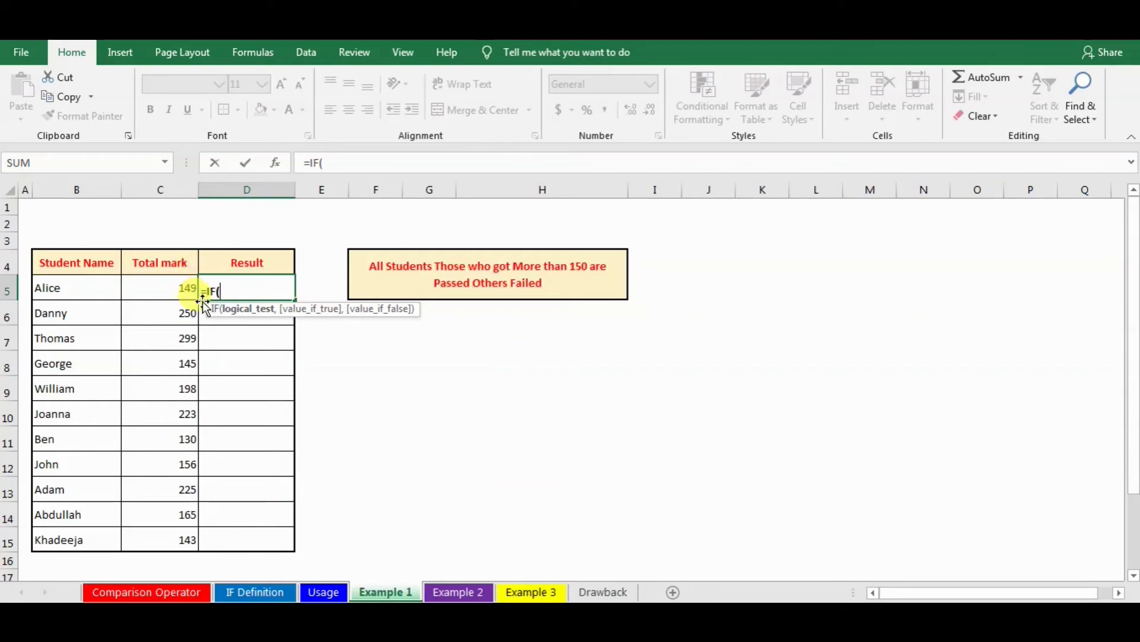
click(165, 290)
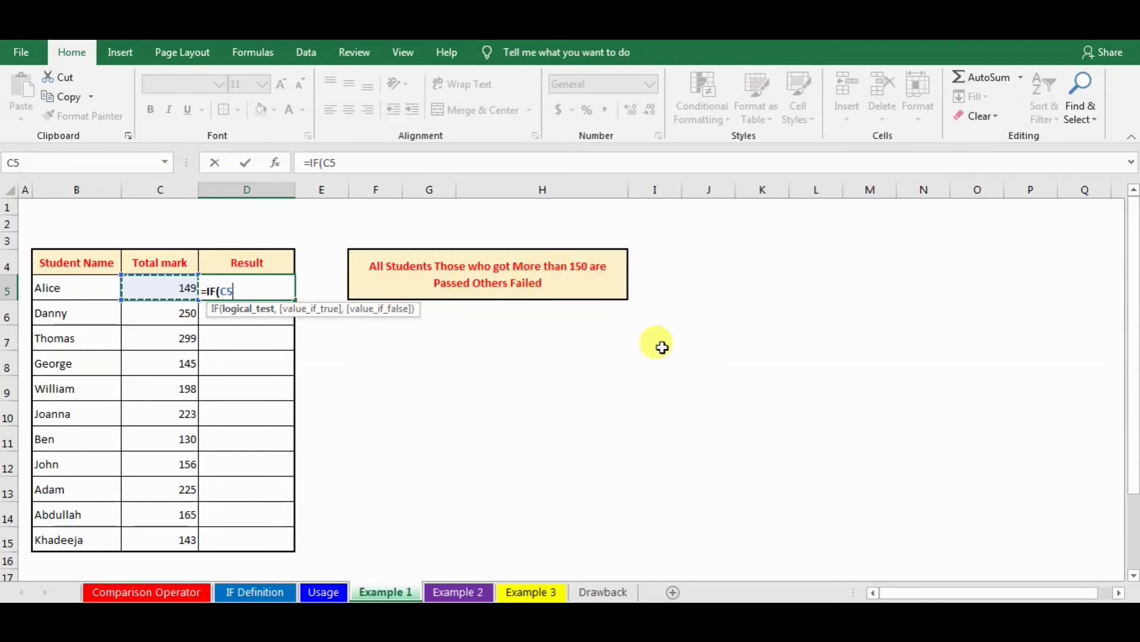
text(>15)
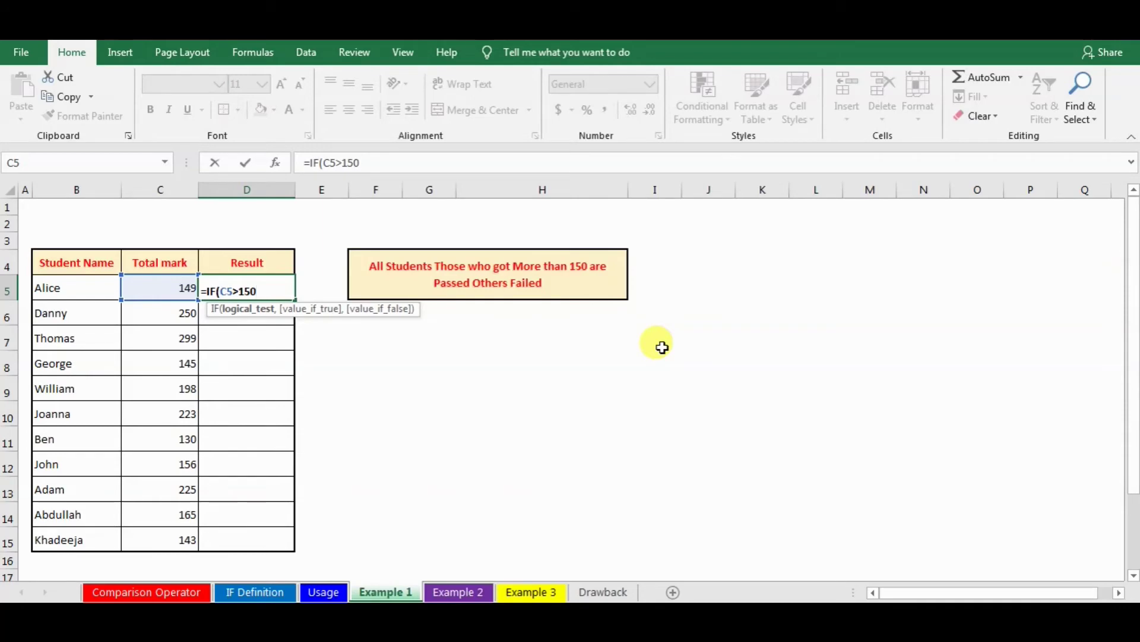
text(0,)
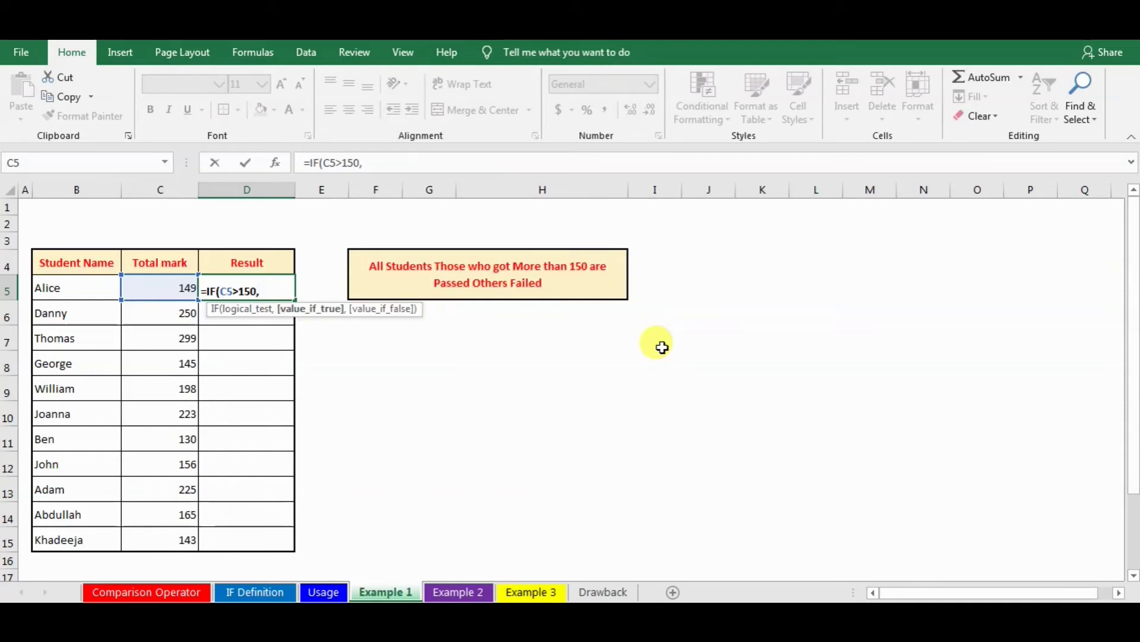
text("Passed)
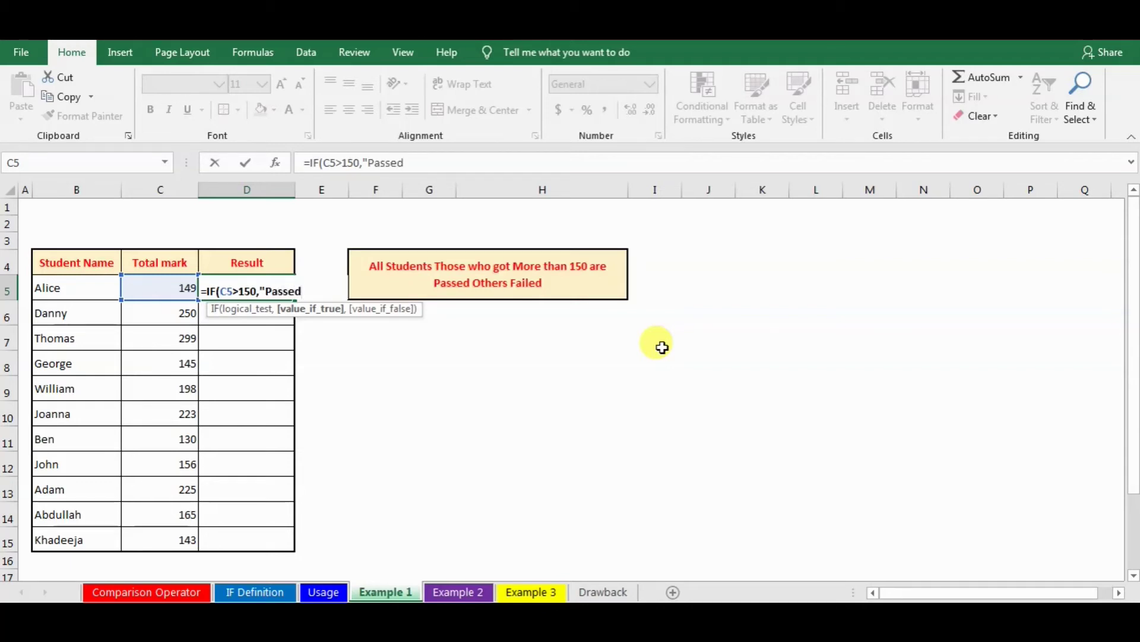
text(","F)
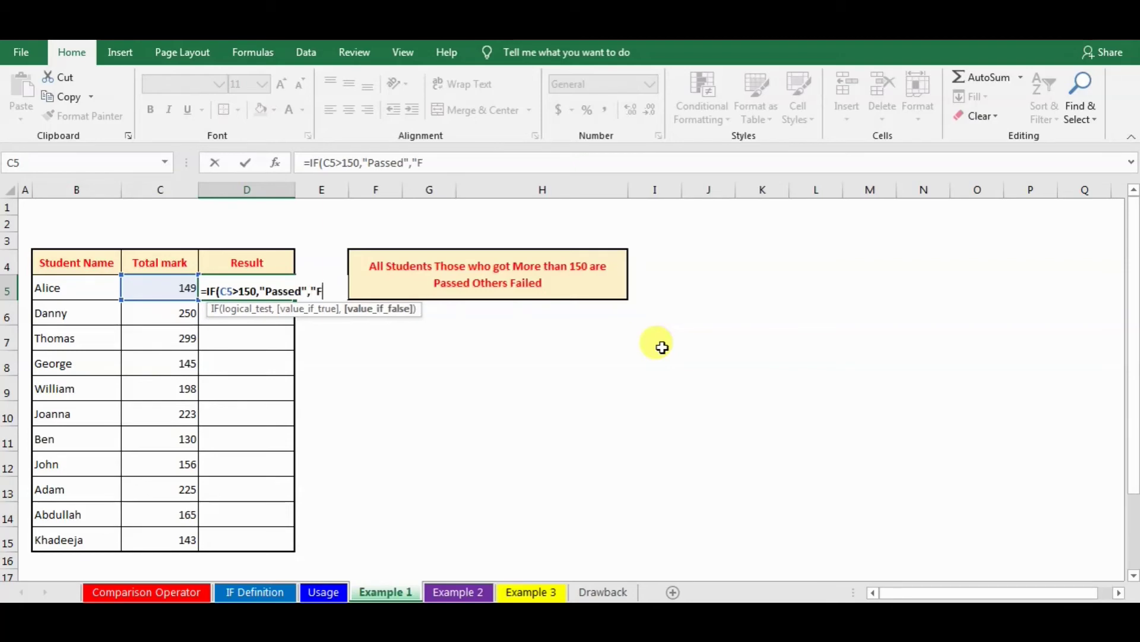
text(ailed")
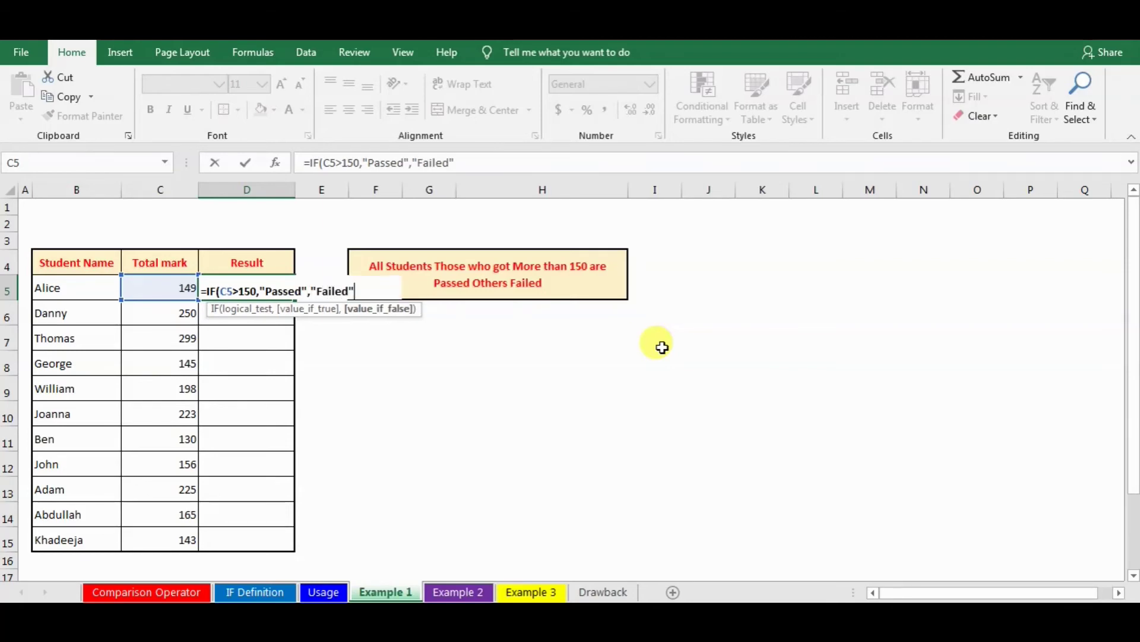
text())
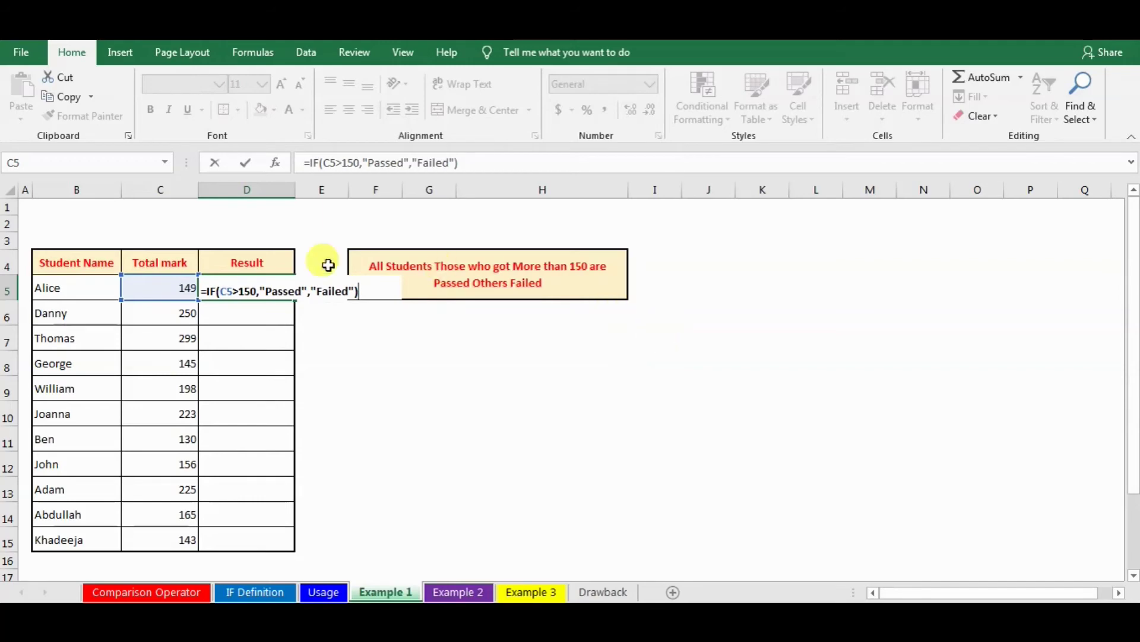
drag(222, 290, 349, 289)
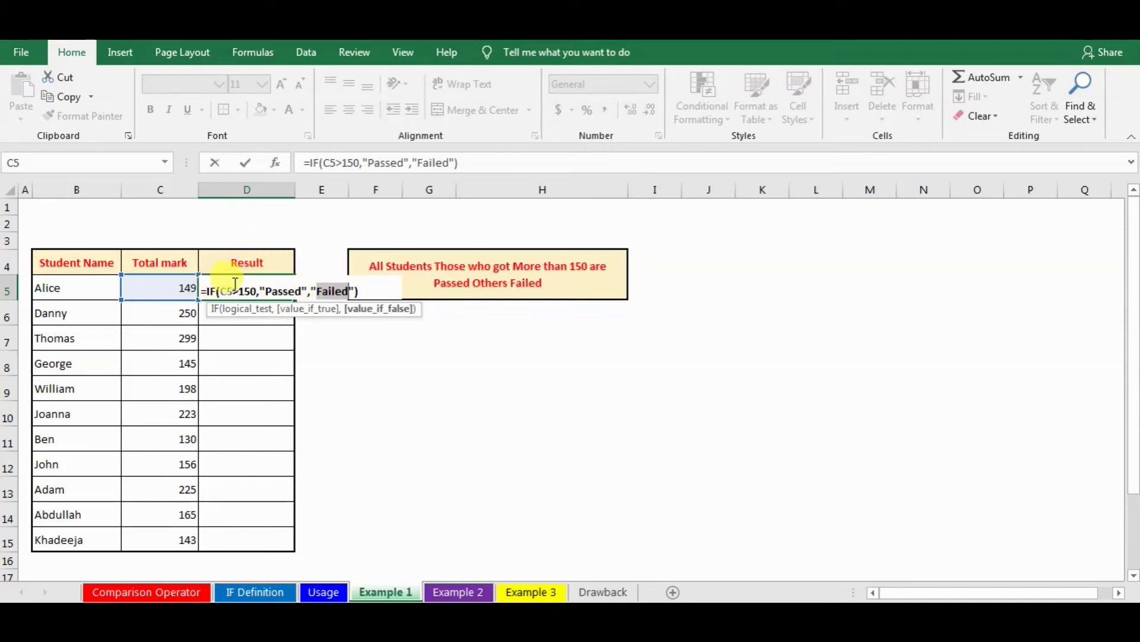
drag(265, 286, 303, 288)
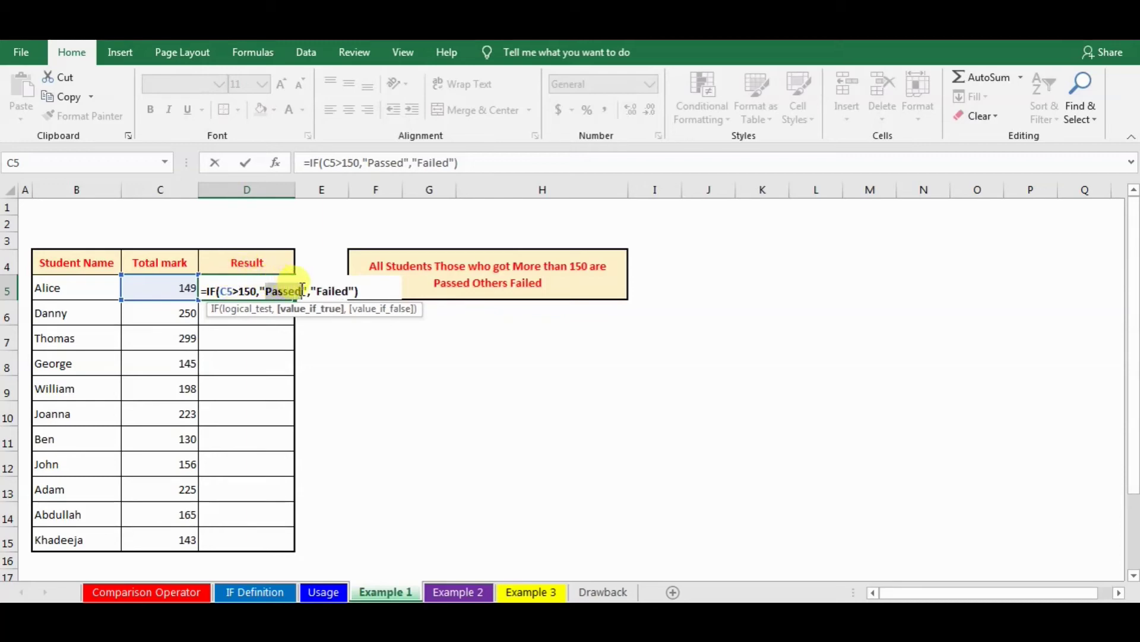
click(330, 291)
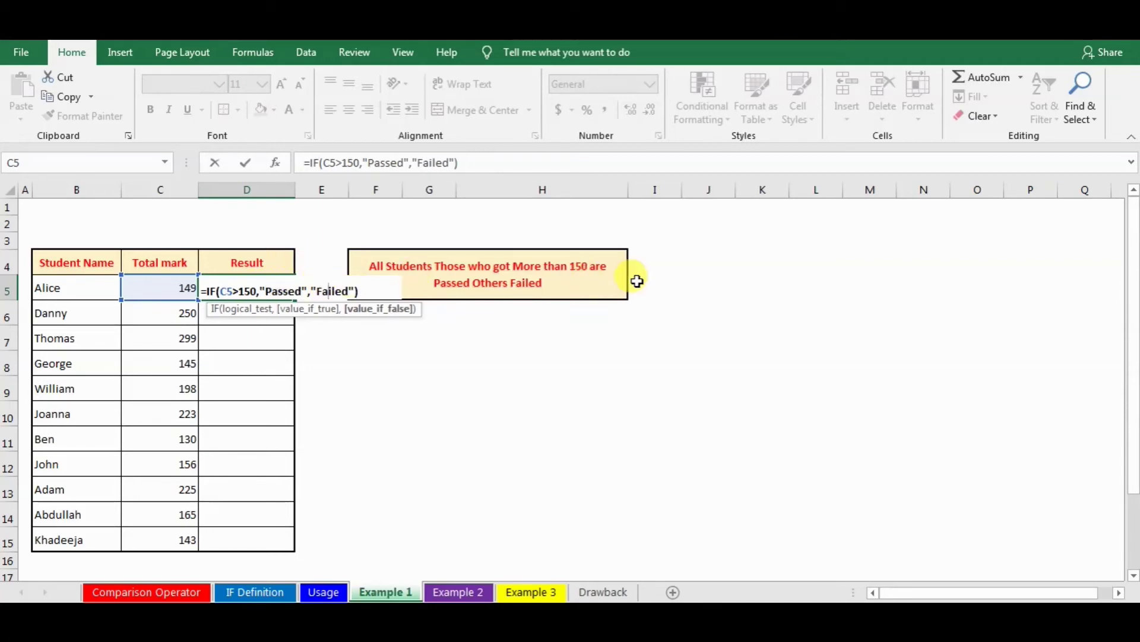
key(Return)
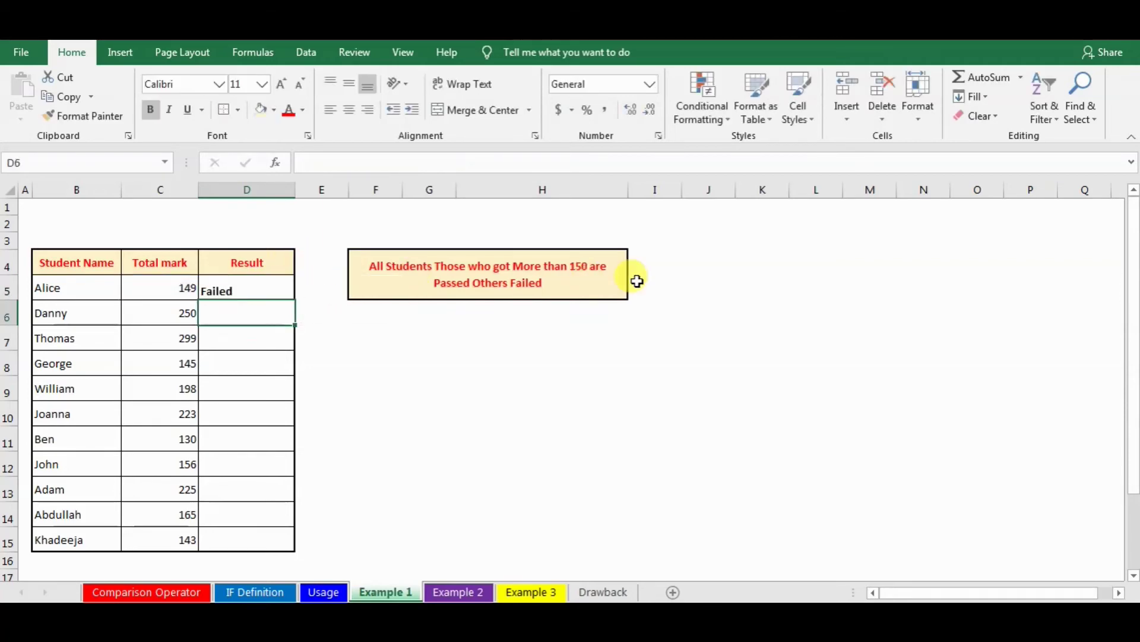
- Align the Result cells D5:D15 vertically to the middle
drag(230, 285, 212, 538)
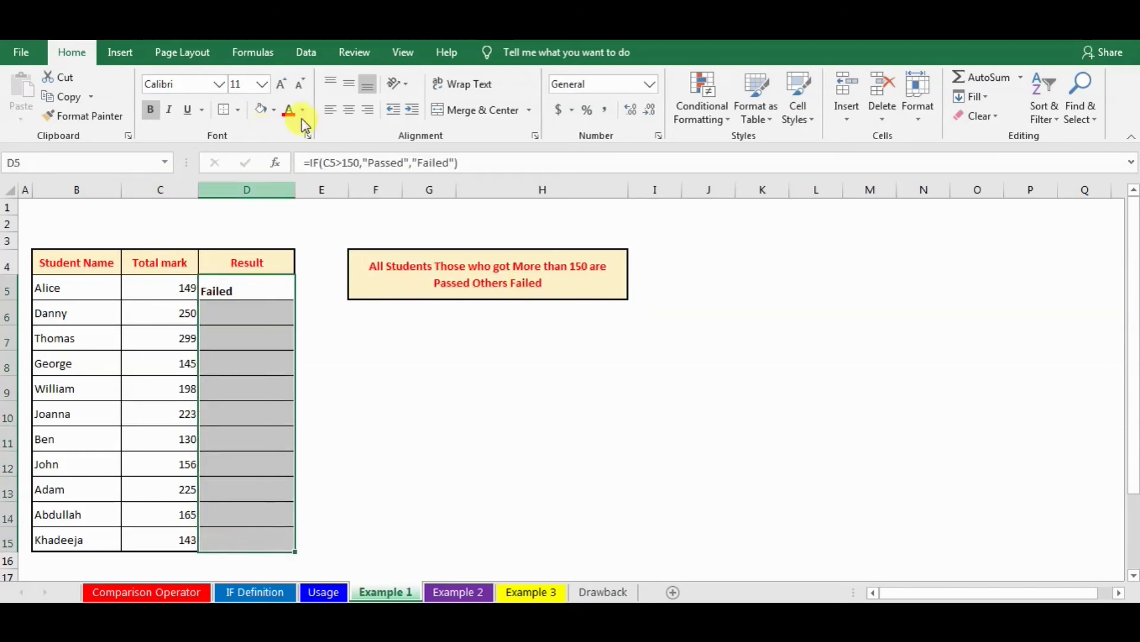
click(182, 293)
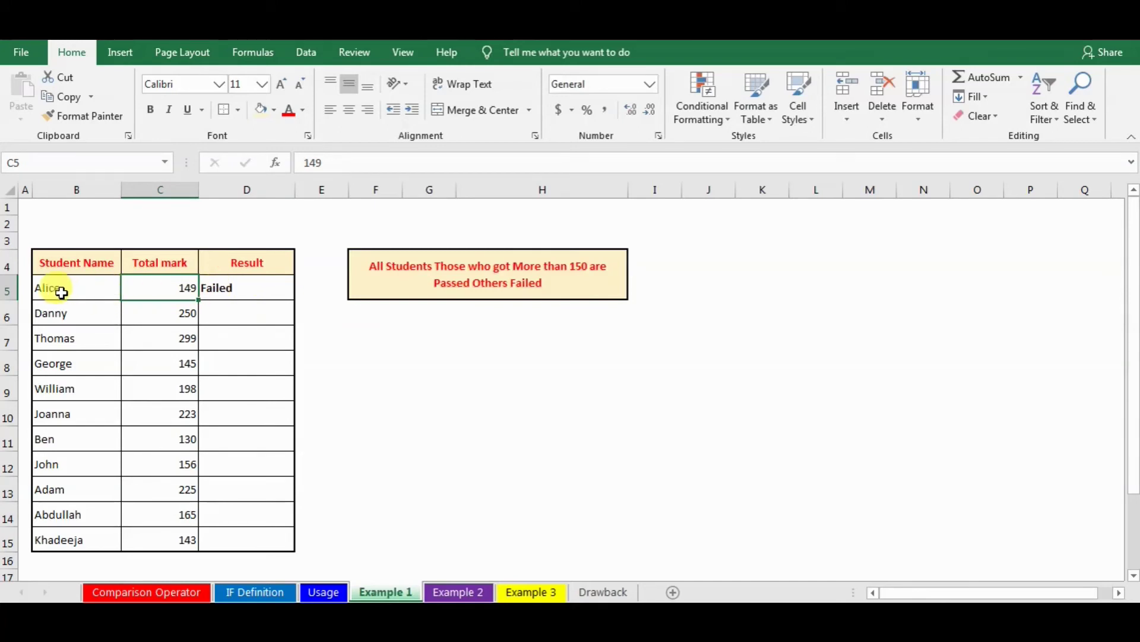
- Enter the formula =IF(C6>150,"Passed","Failed") in cell D6 for the second student
click(242, 316)
text(=i)
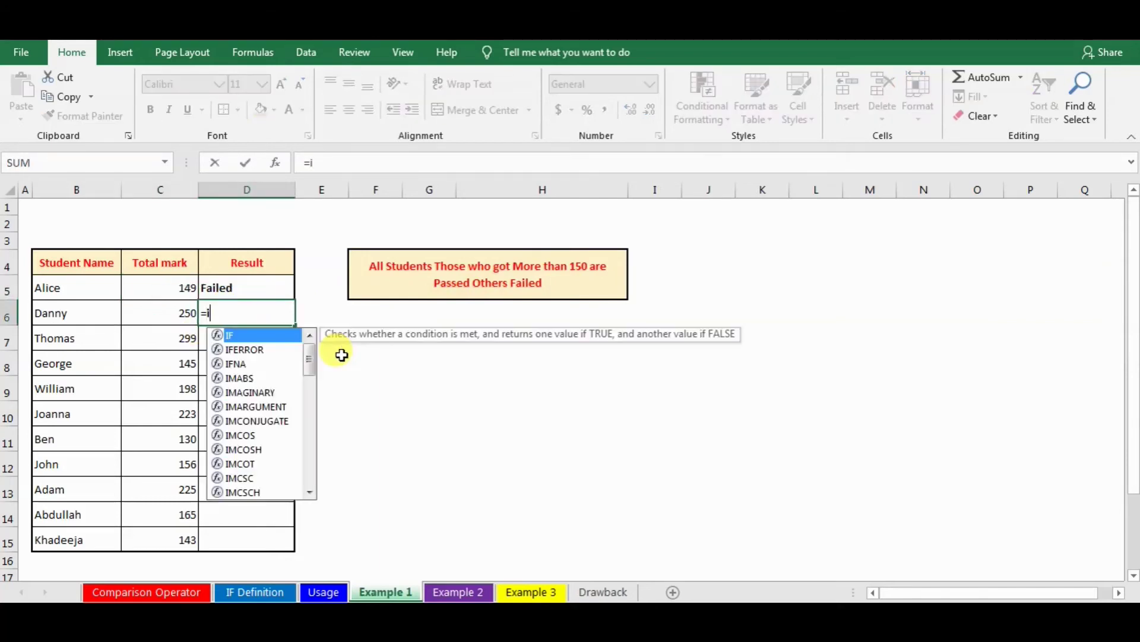
key(Tab)
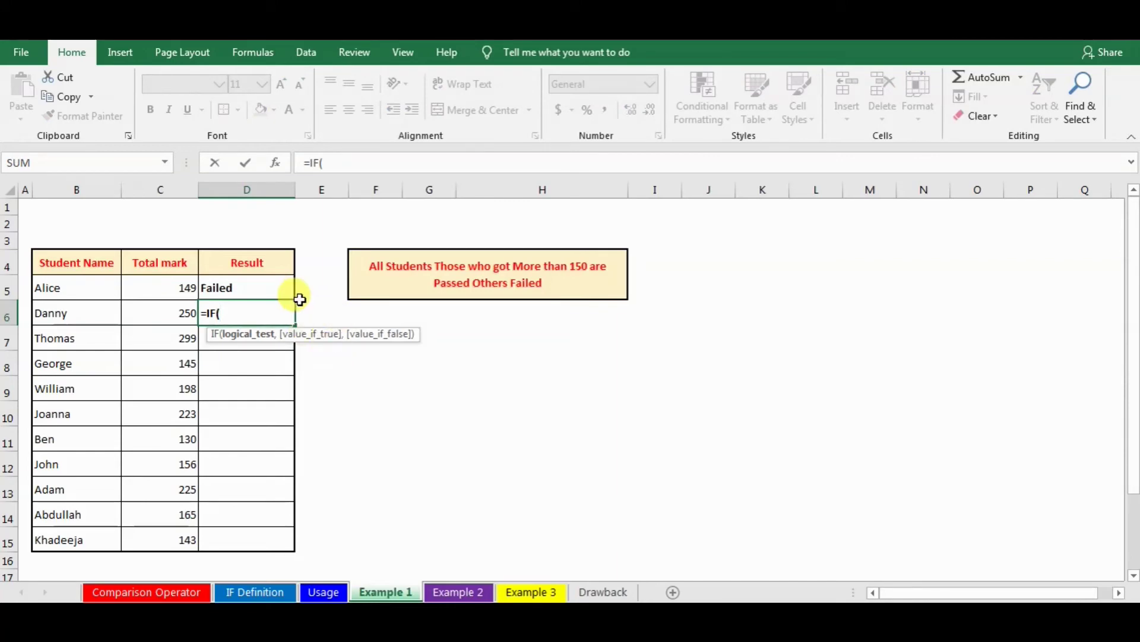
click(181, 310)
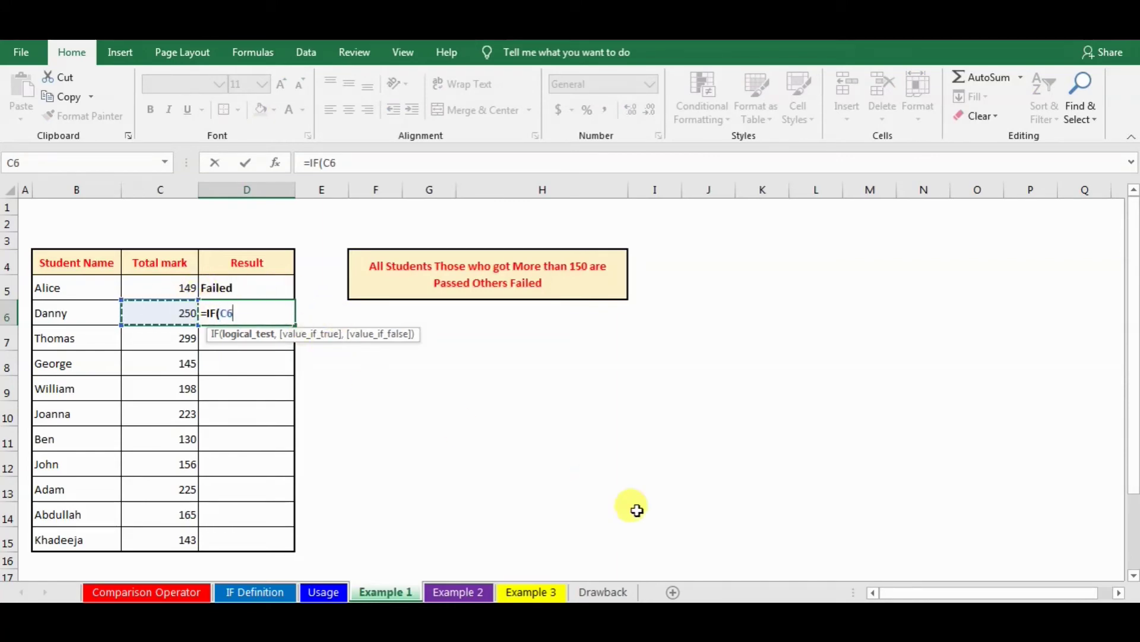
text(>150,)
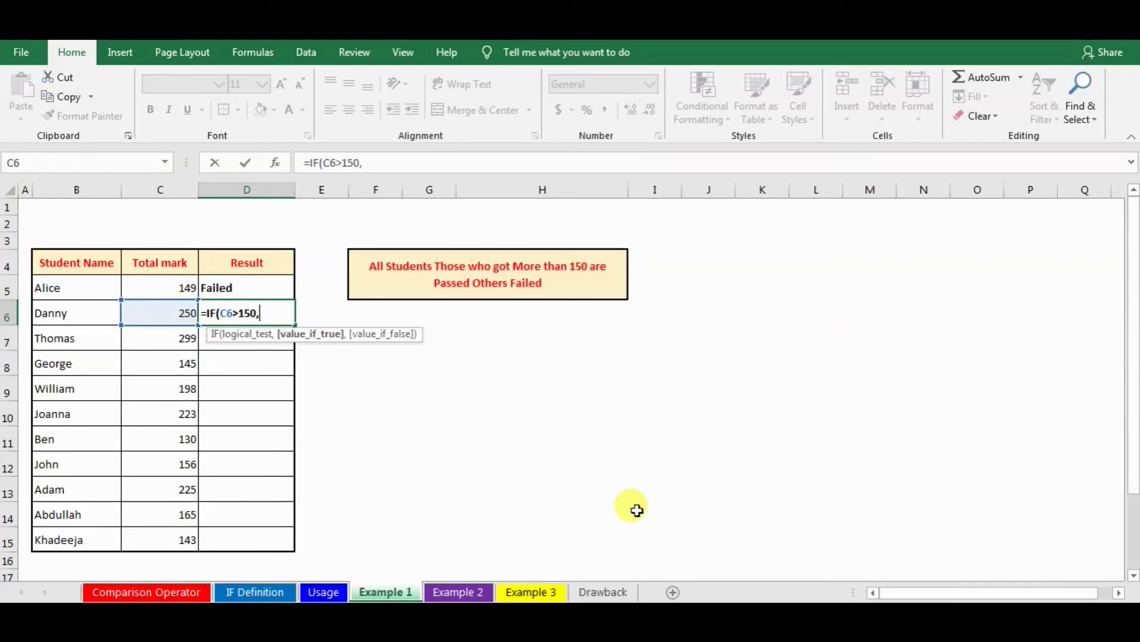
text("Passed)
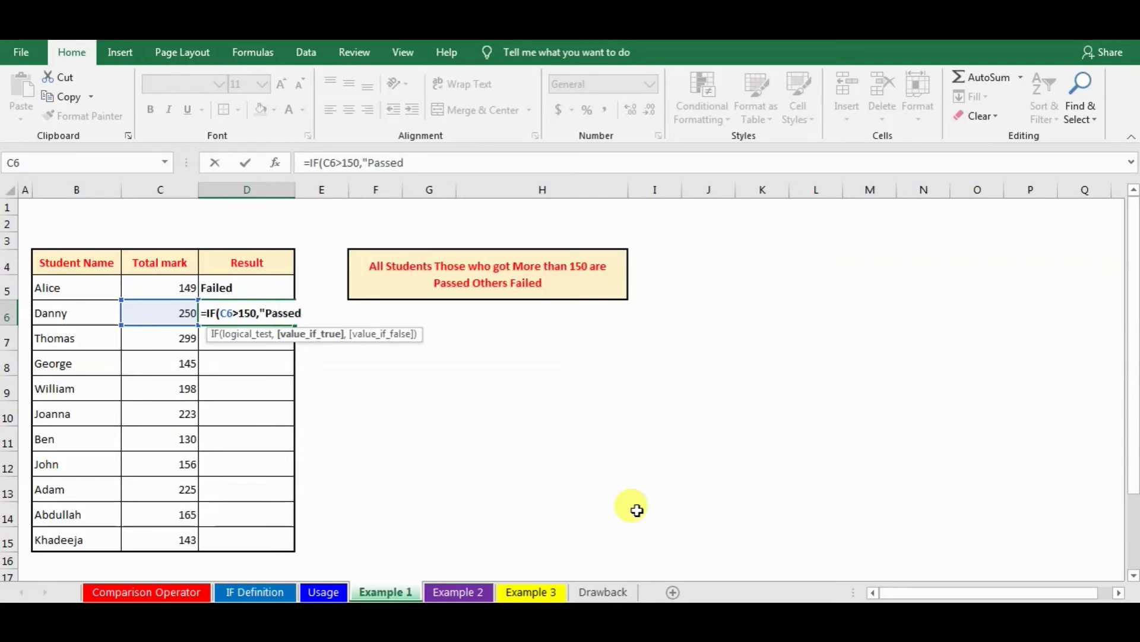
text(","Fa)
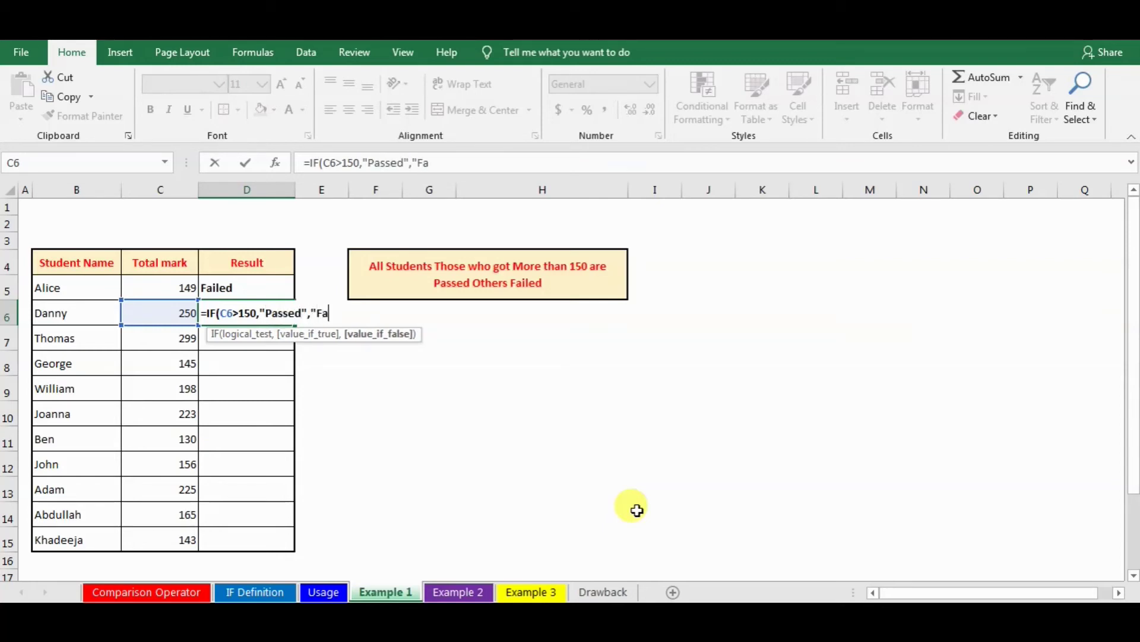
text(iled"))
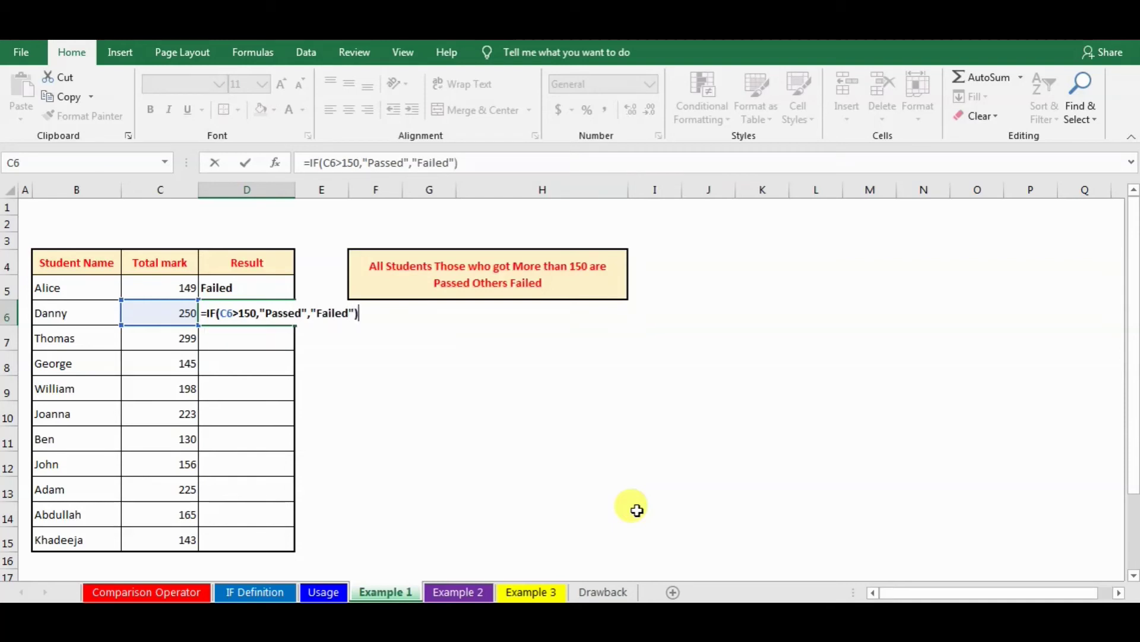
key(Return)
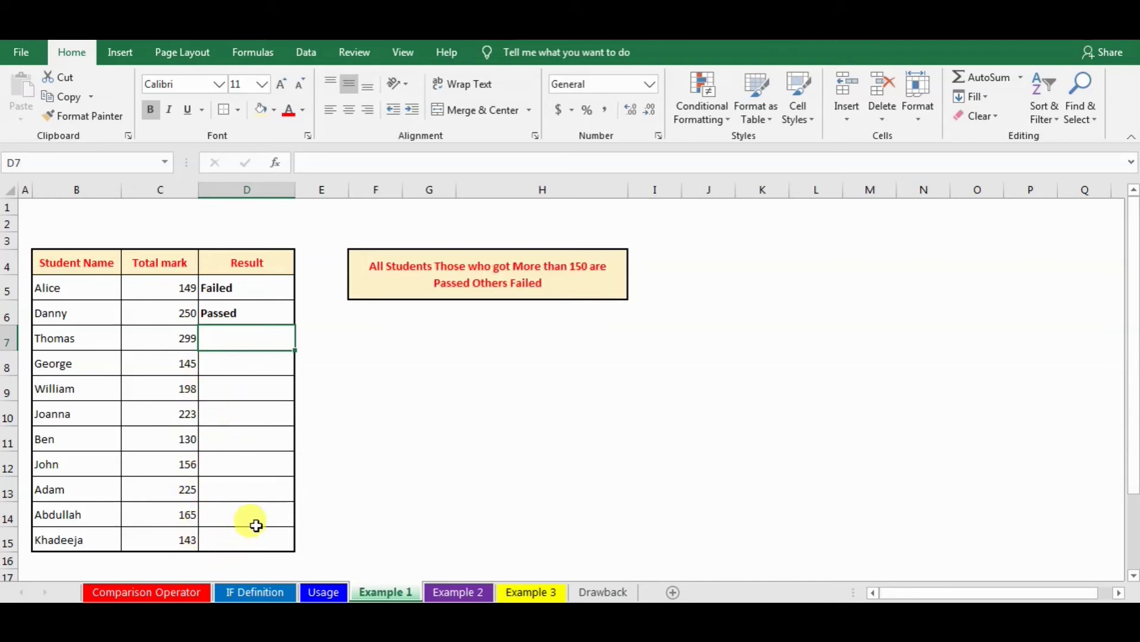
- Fill the IF formula from cell D5 down through D15
click(249, 295)
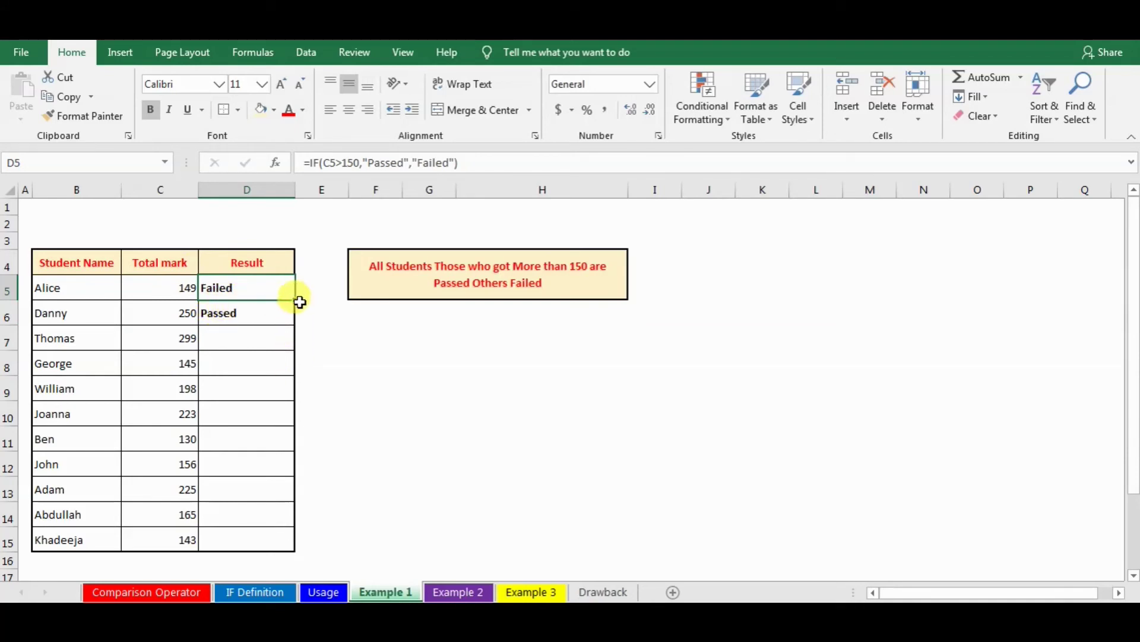
drag(300, 302, 278, 548)
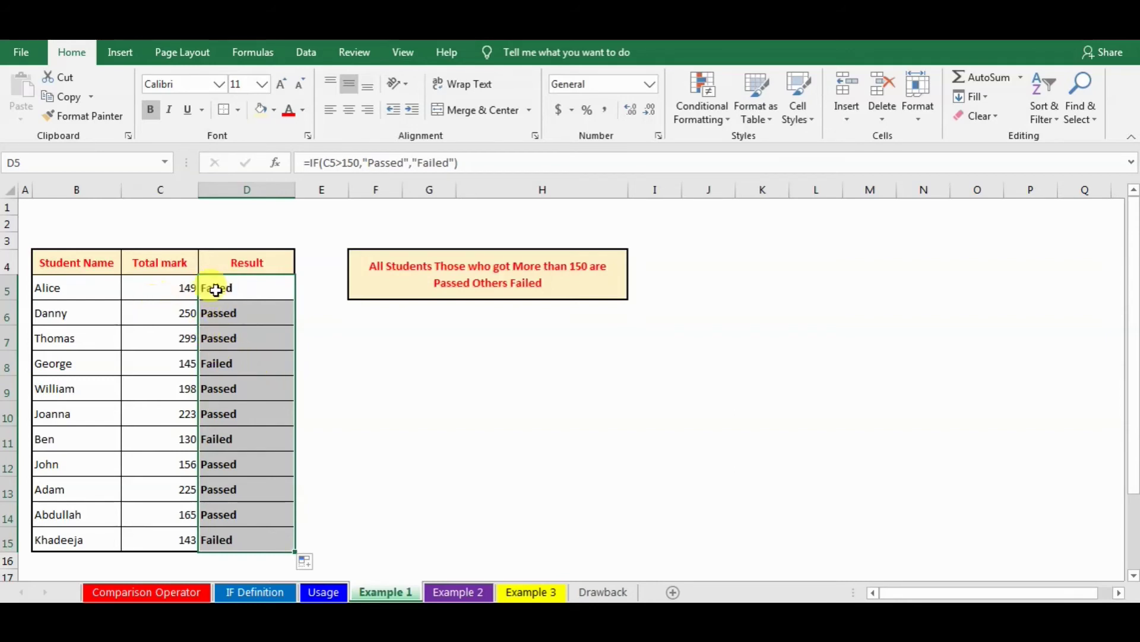
- Set the total mark in cell C5 to 150 to test the formula at the pass limit
click(166, 287)
text(150)
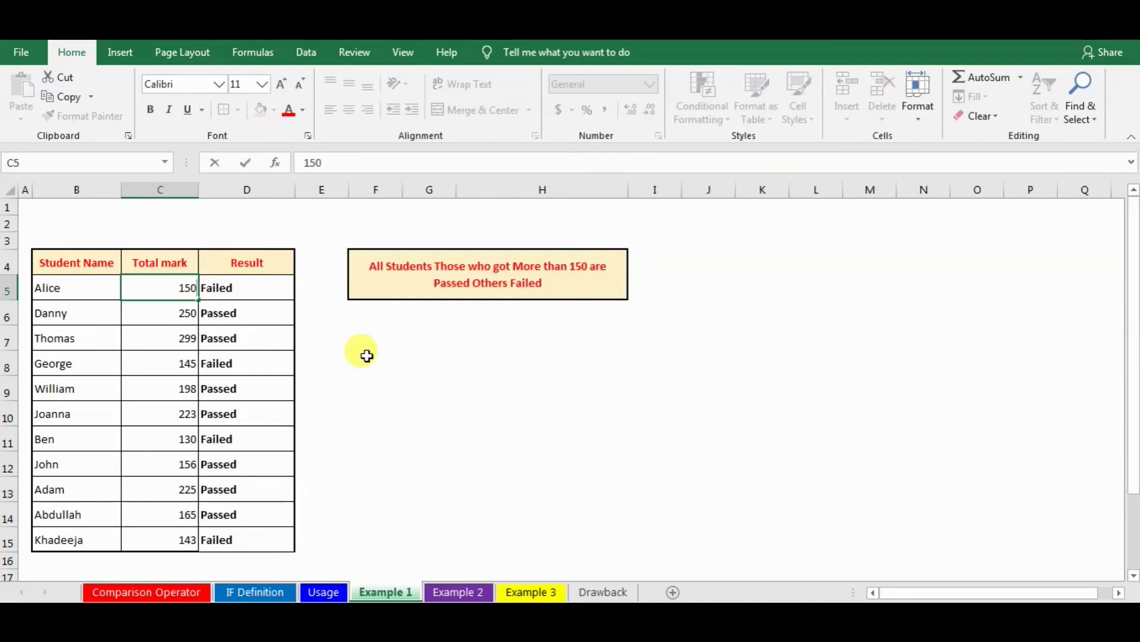
key(Return)
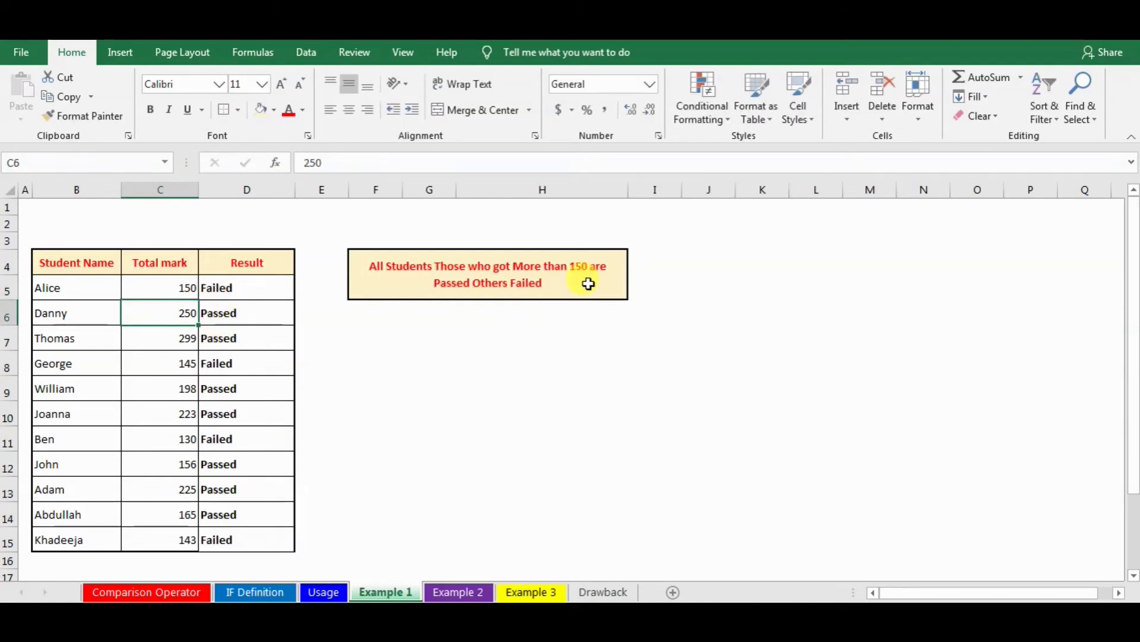
- Change the condition in cell D5's formula to C5>=150 and fill the updated formula down through D15
double_click(249, 287)
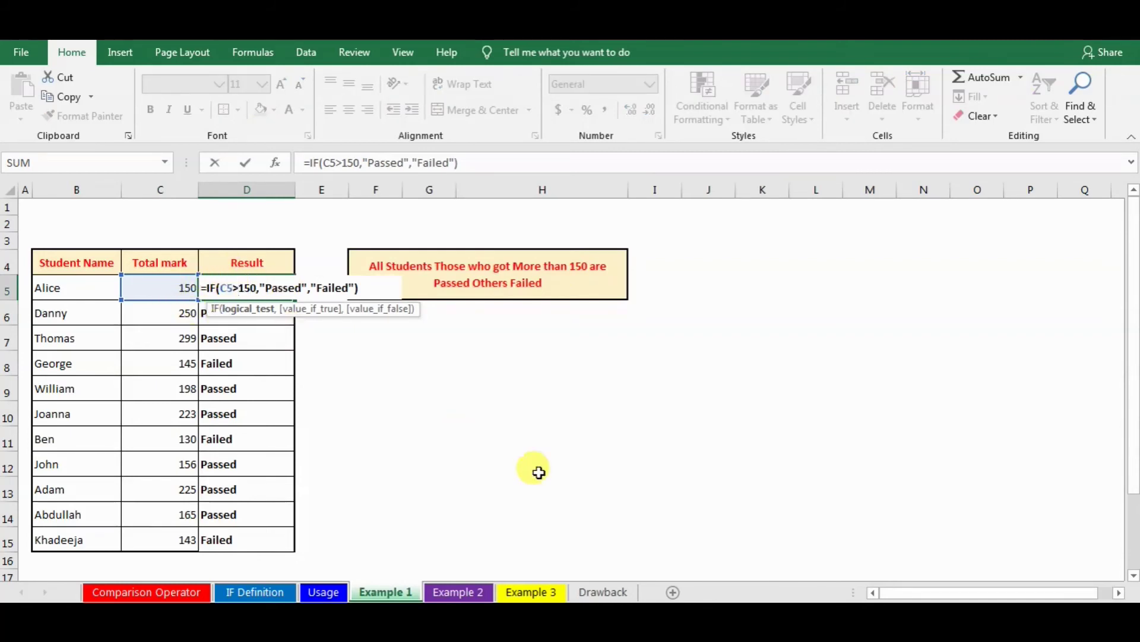
text(=)
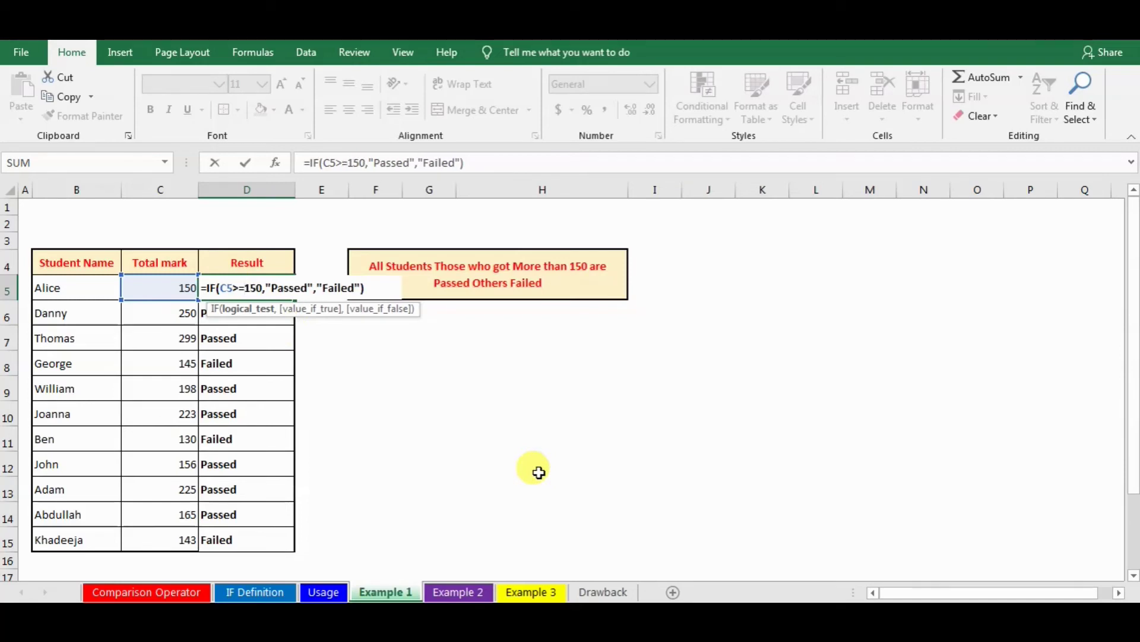
key(Return)
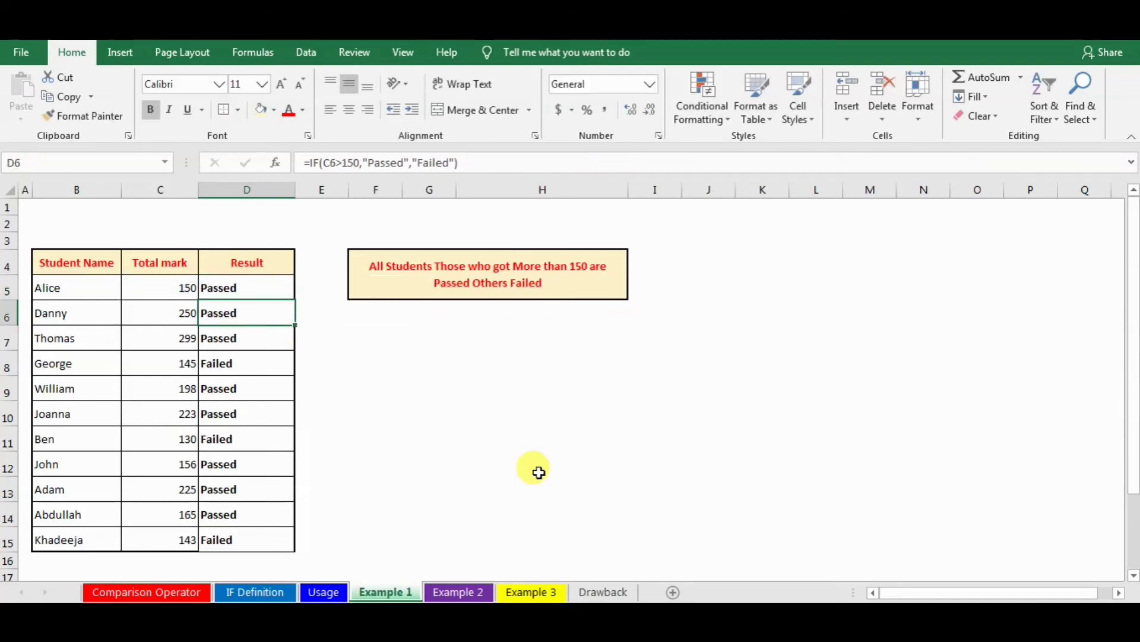
click(259, 297)
drag(296, 300, 268, 560)
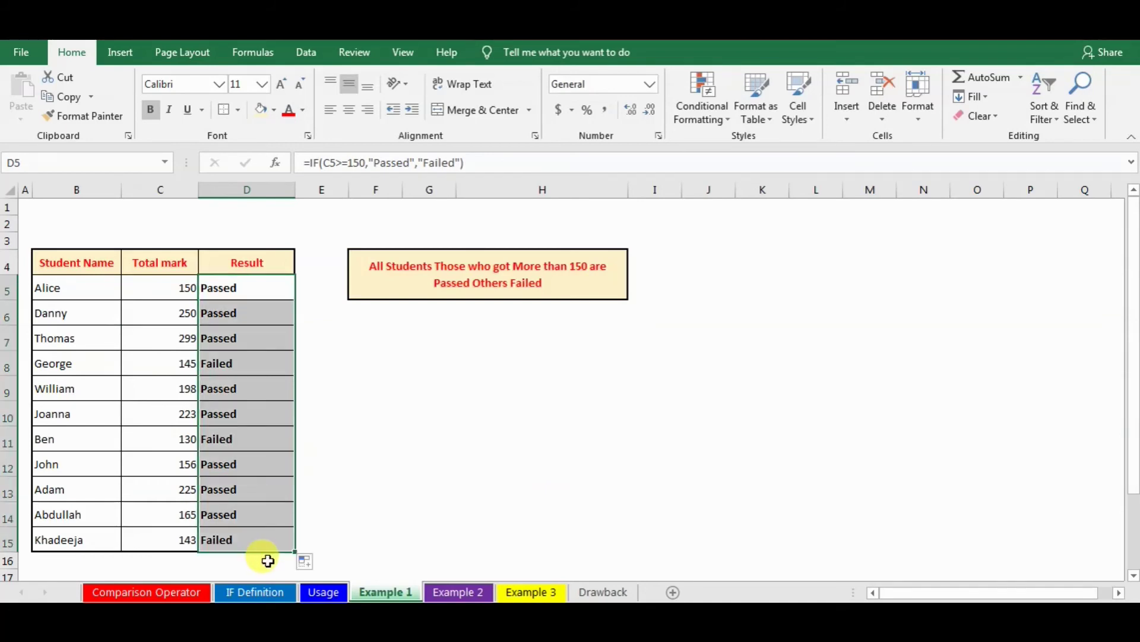
click(247, 363)
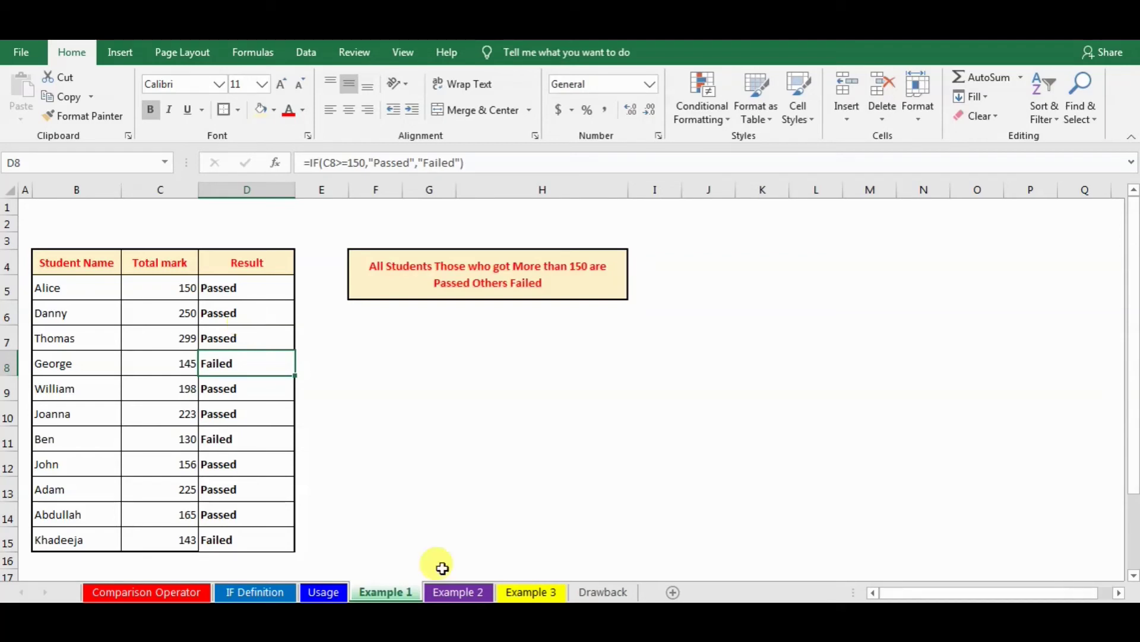
- On the Example 2 sheet, widen the Grade column slightly and note the rule as "5 more years" in I5 and "Senior" in I6
click(463, 594)
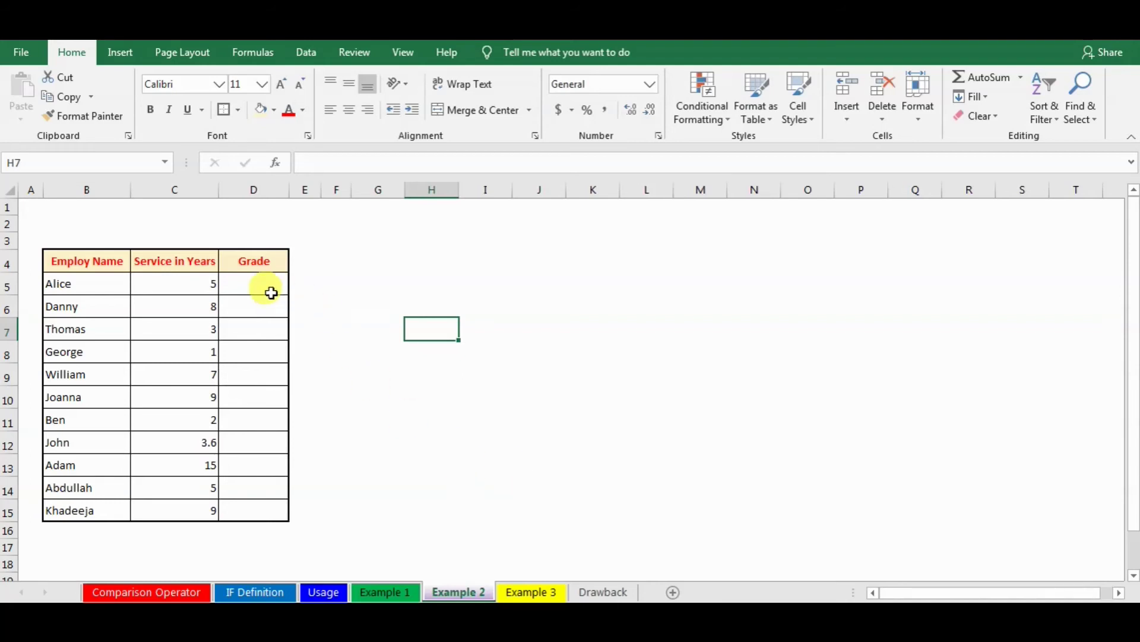
drag(291, 189, 301, 190)
click(509, 288)
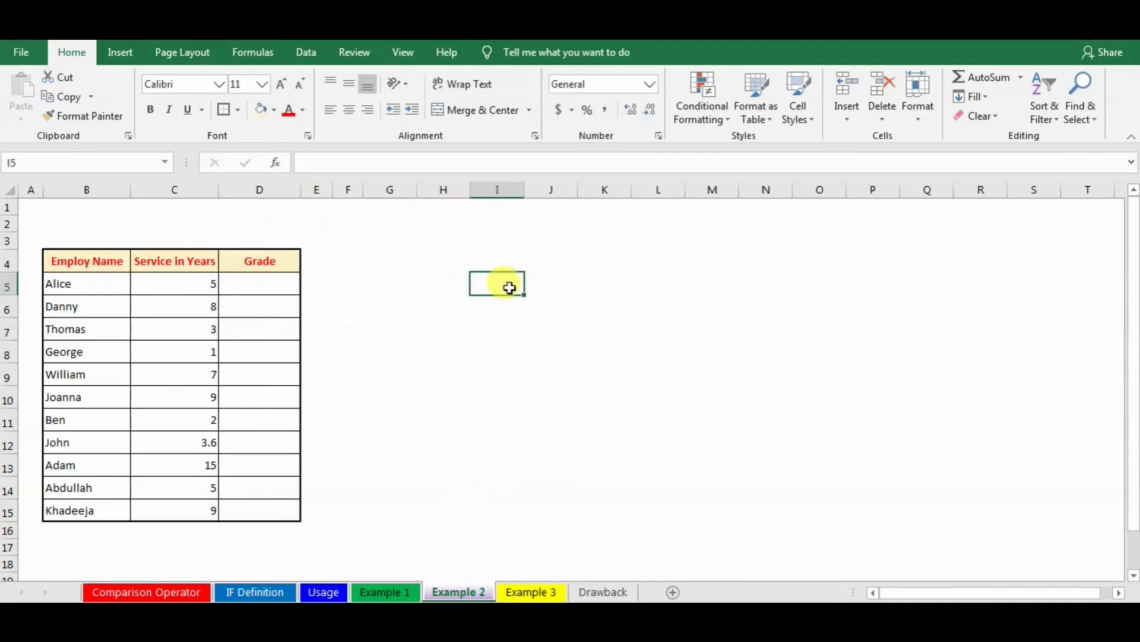
text(5 more years)
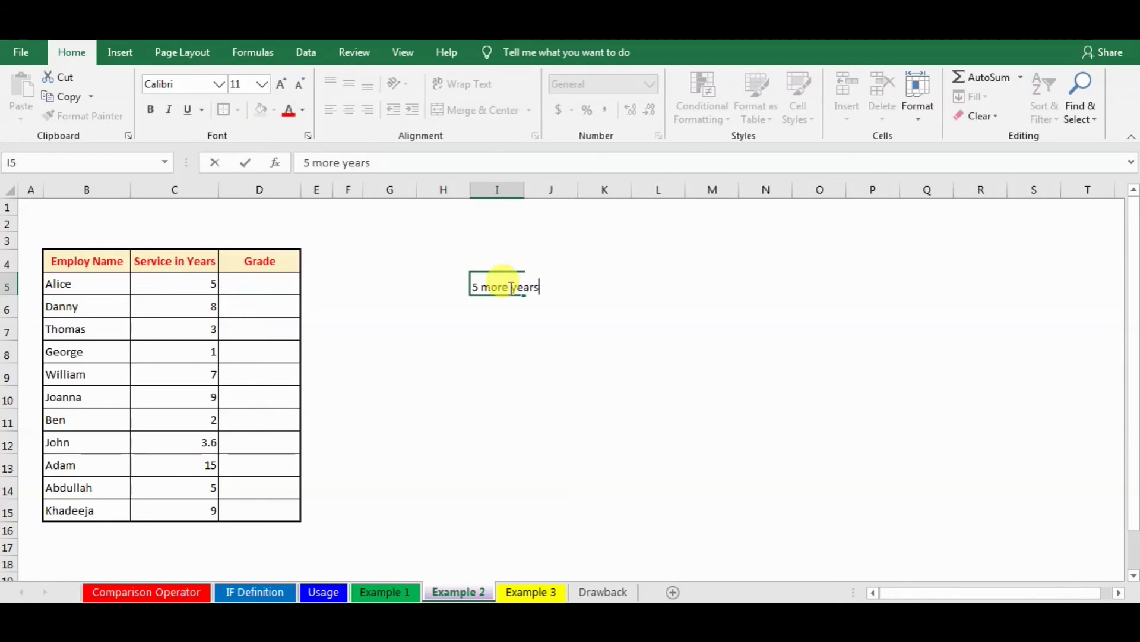
key(Tab)
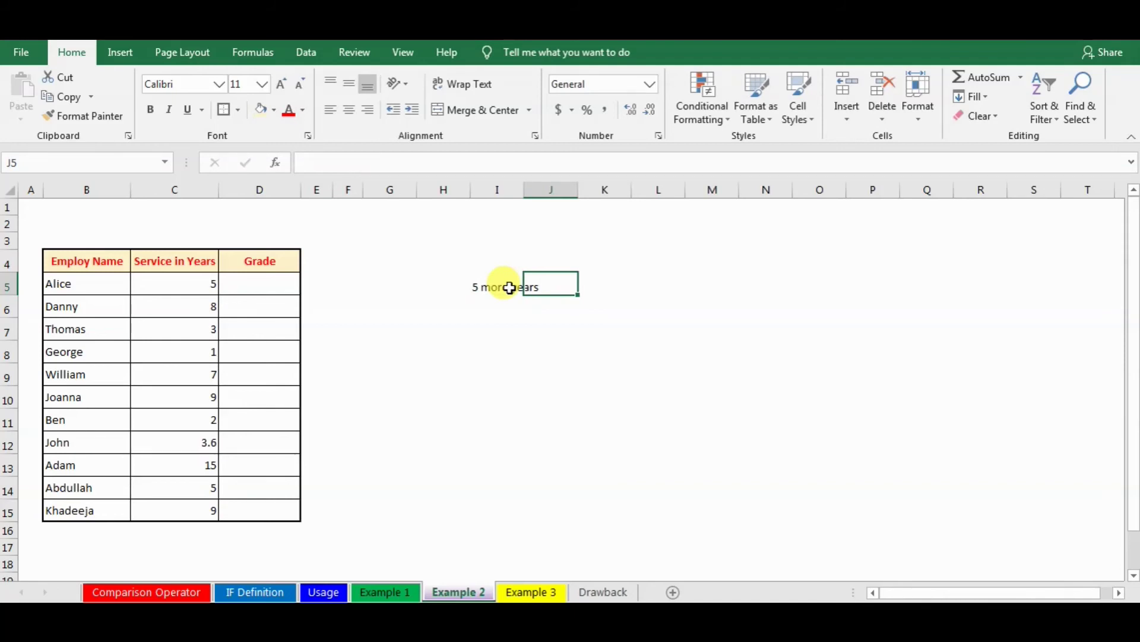
key(Return)
text(Se)
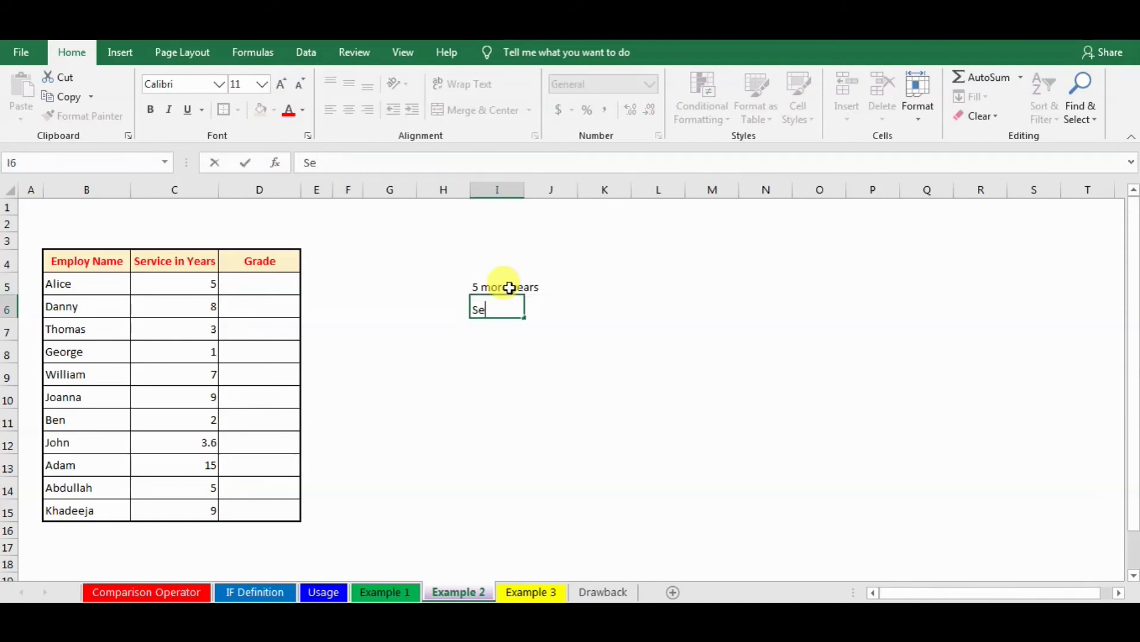
text(nior)
key(Return)
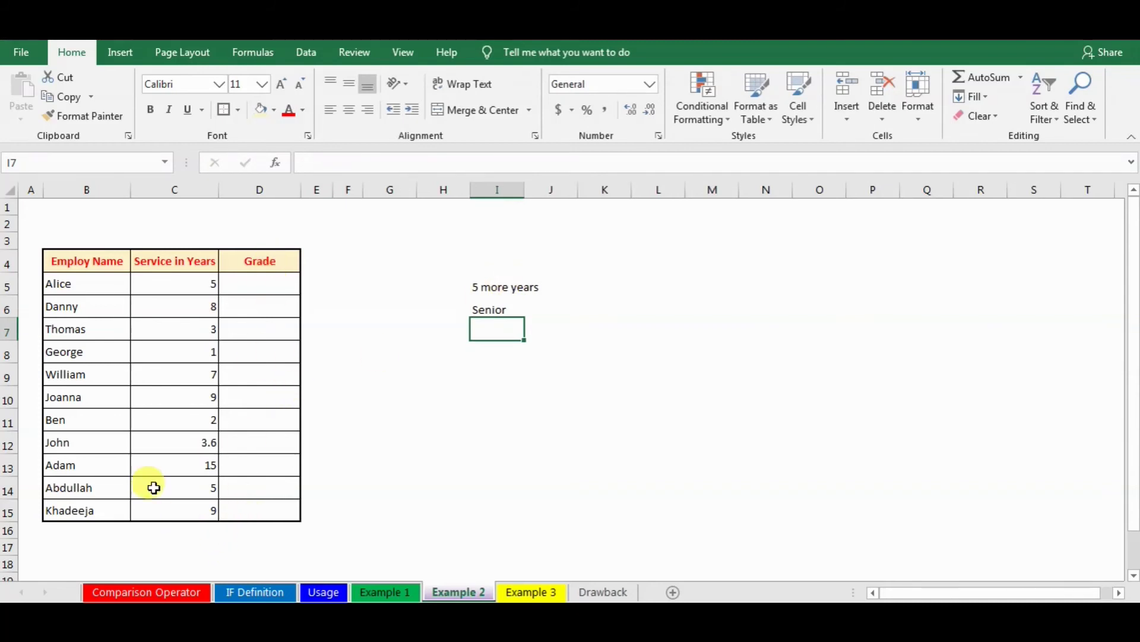
- Enter the formula =IF(C5>=5,"Senior","Junior") in cell D5 to grade the first employee by years of service
click(280, 287)
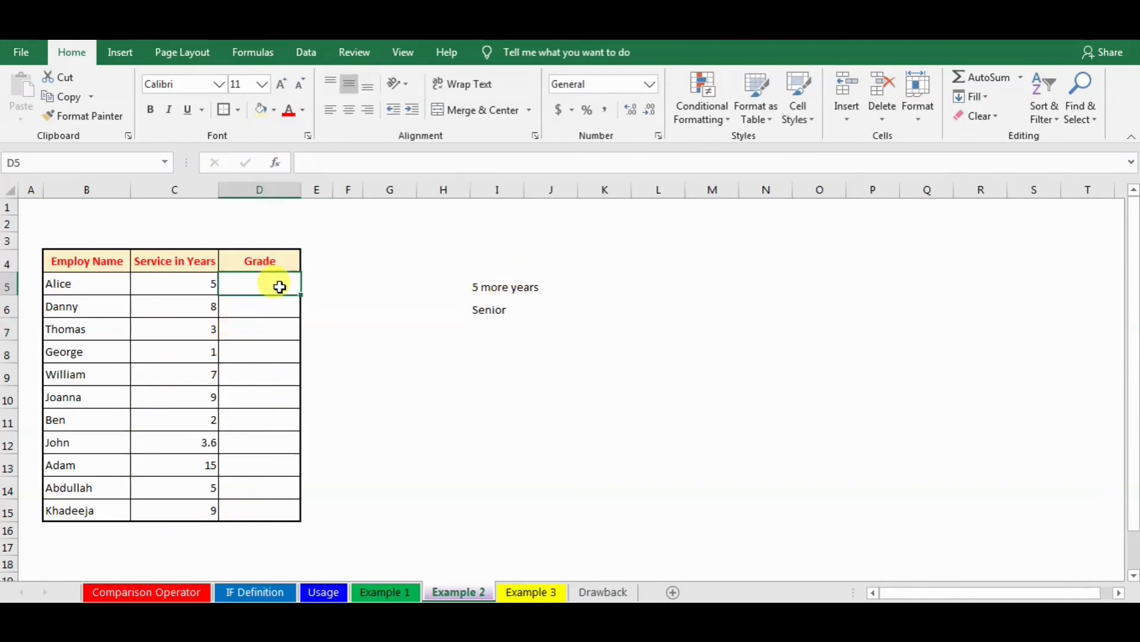
text(=IF()
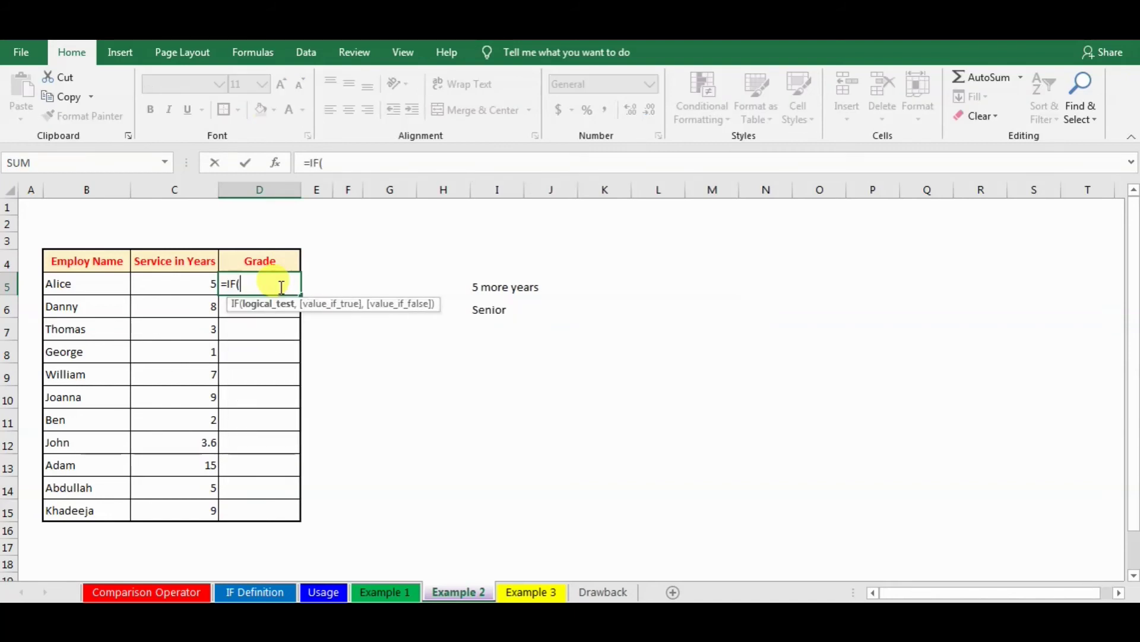
click(201, 282)
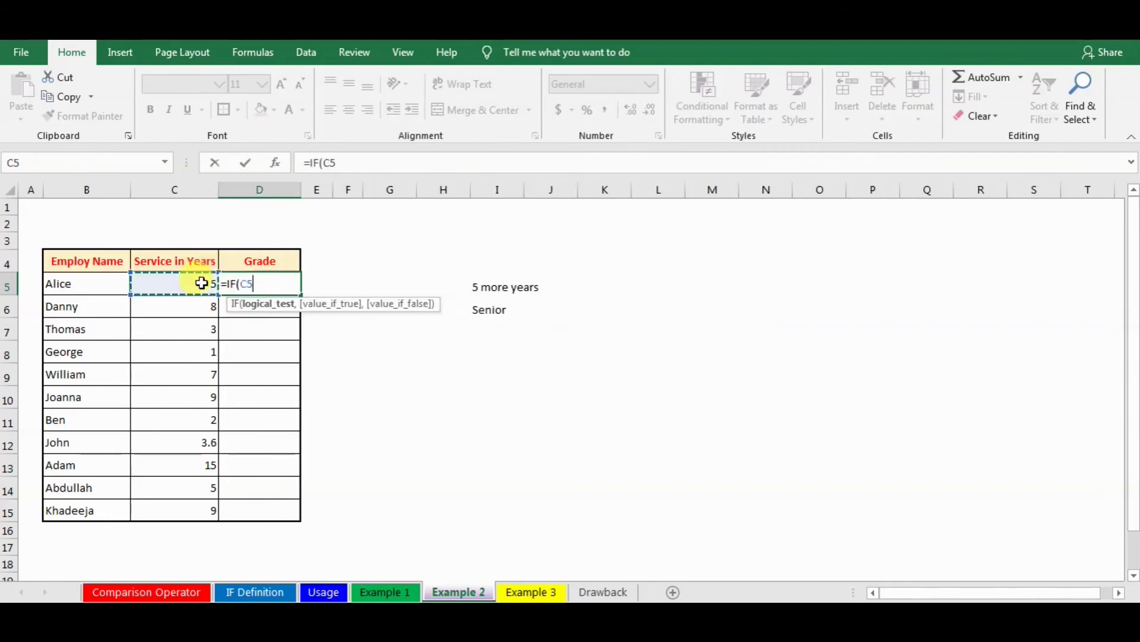
text(>)
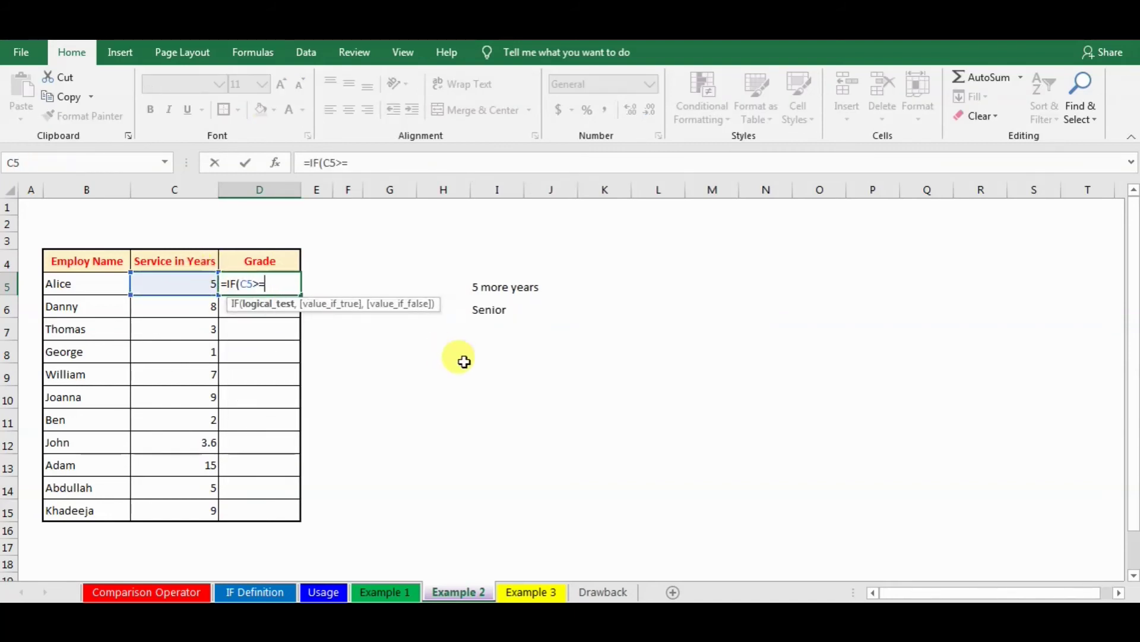
text(=5)
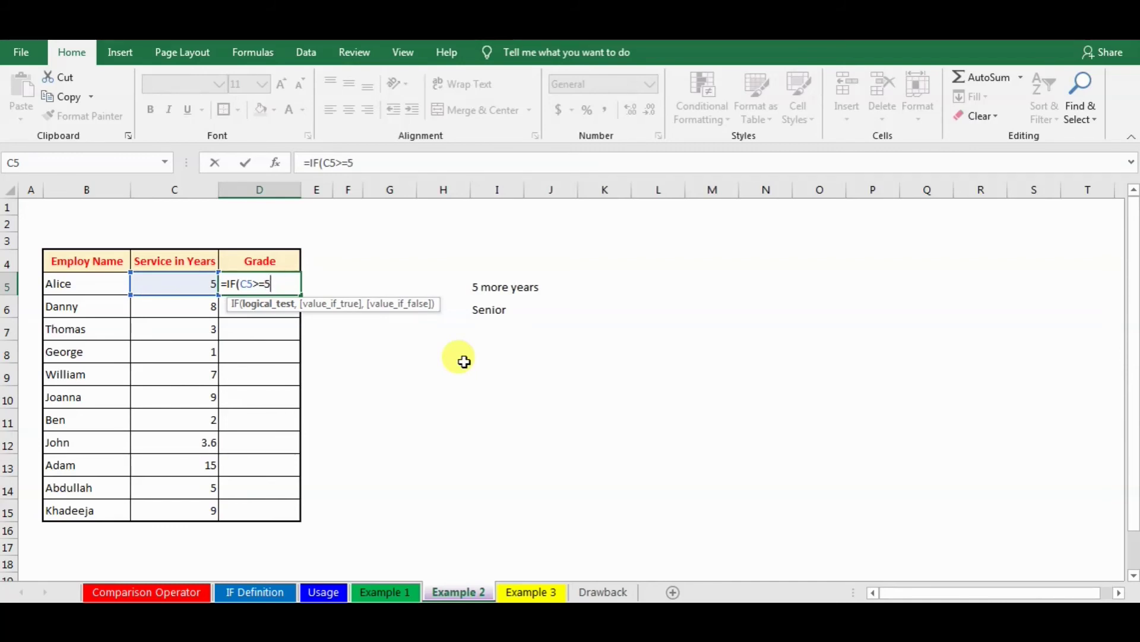
text(,"Seni)
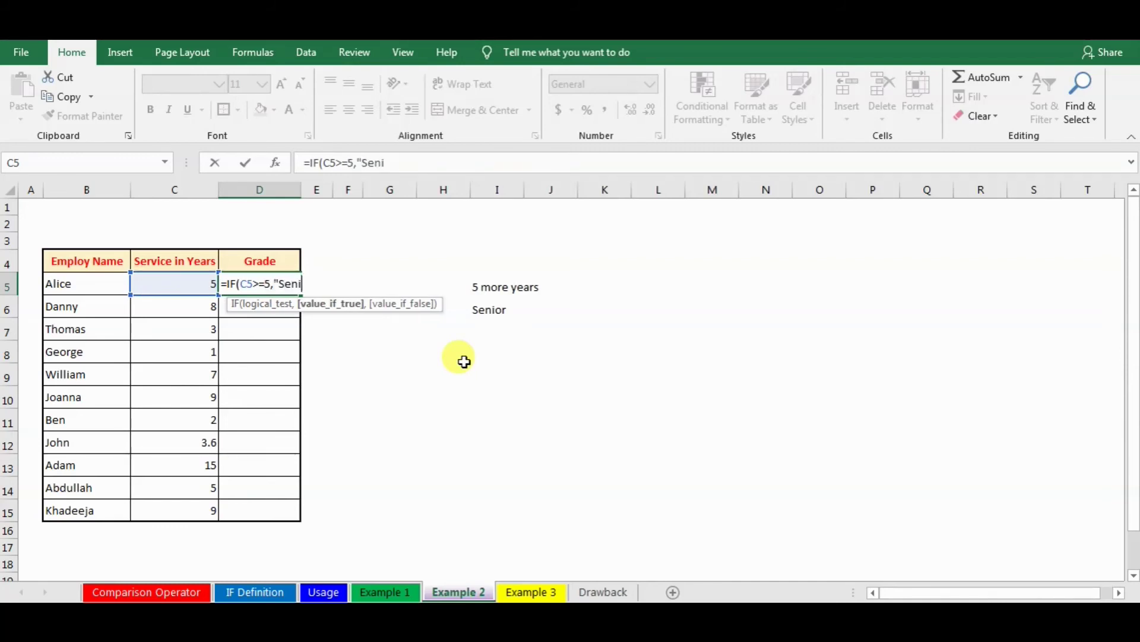
text(or",)
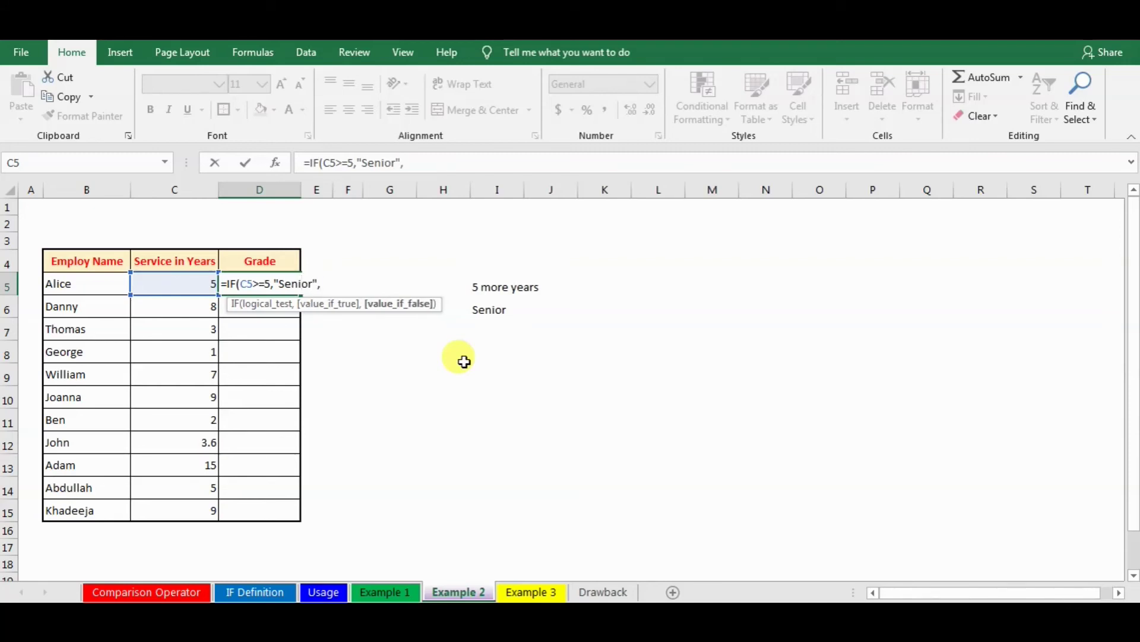
text("Junior"))
key(Return)
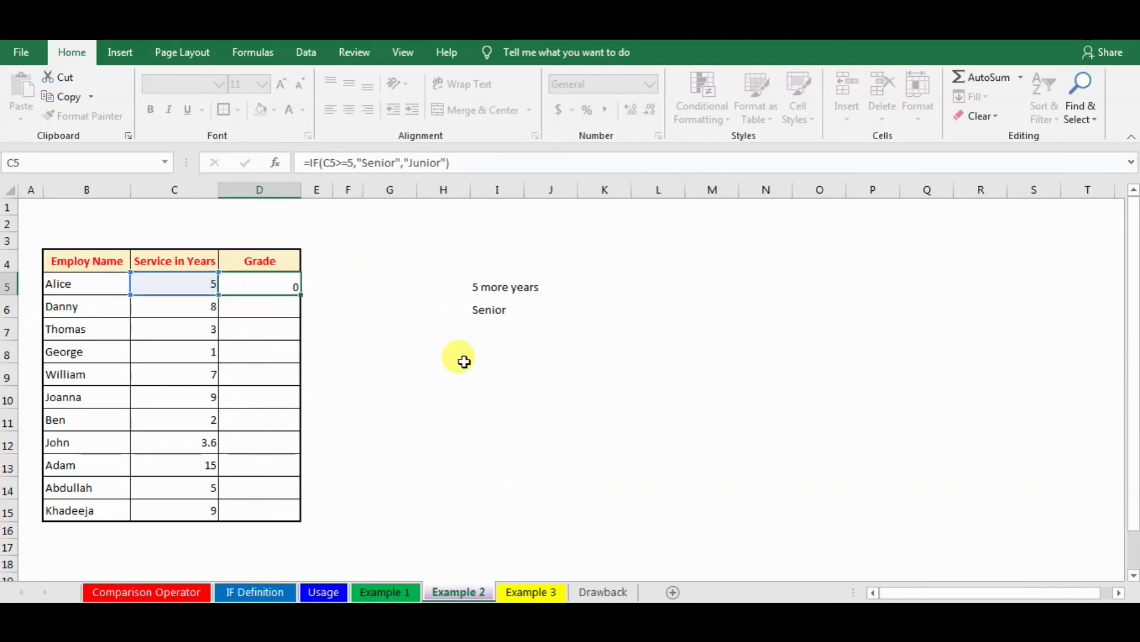
- Fill the grade formula from cell D5 down through D15
click(265, 286)
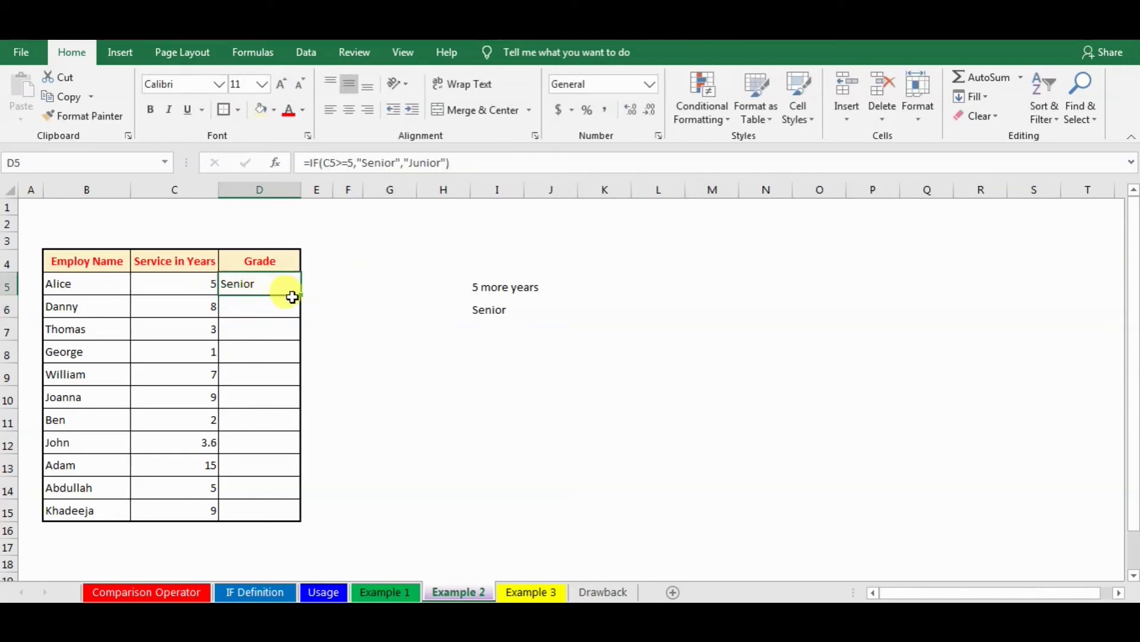
drag(303, 296, 297, 520)
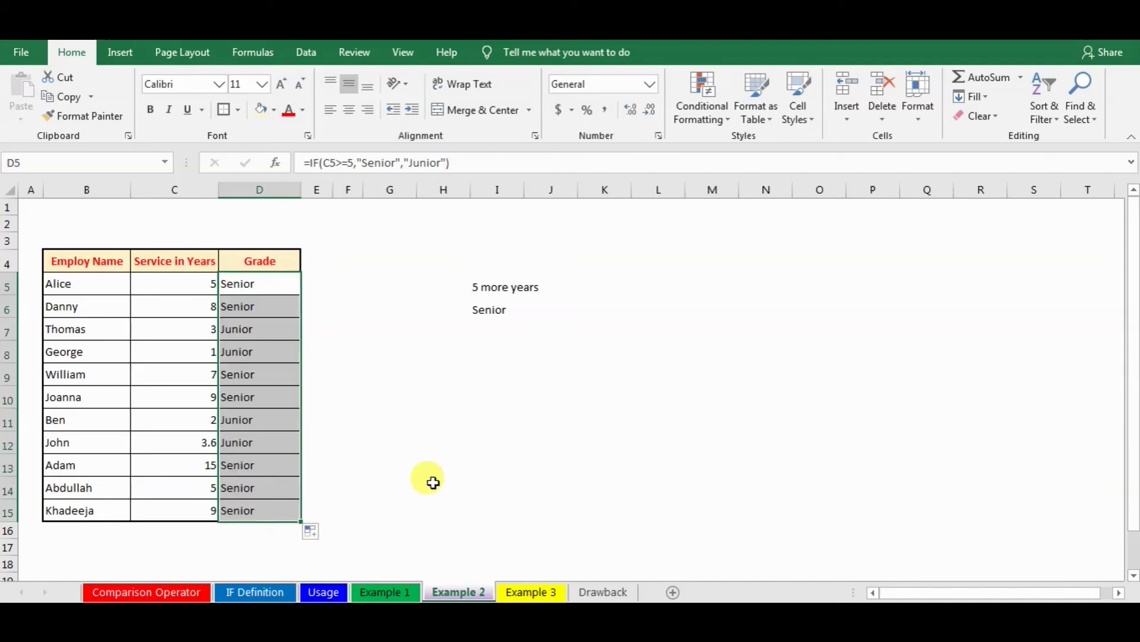
click(444, 419)
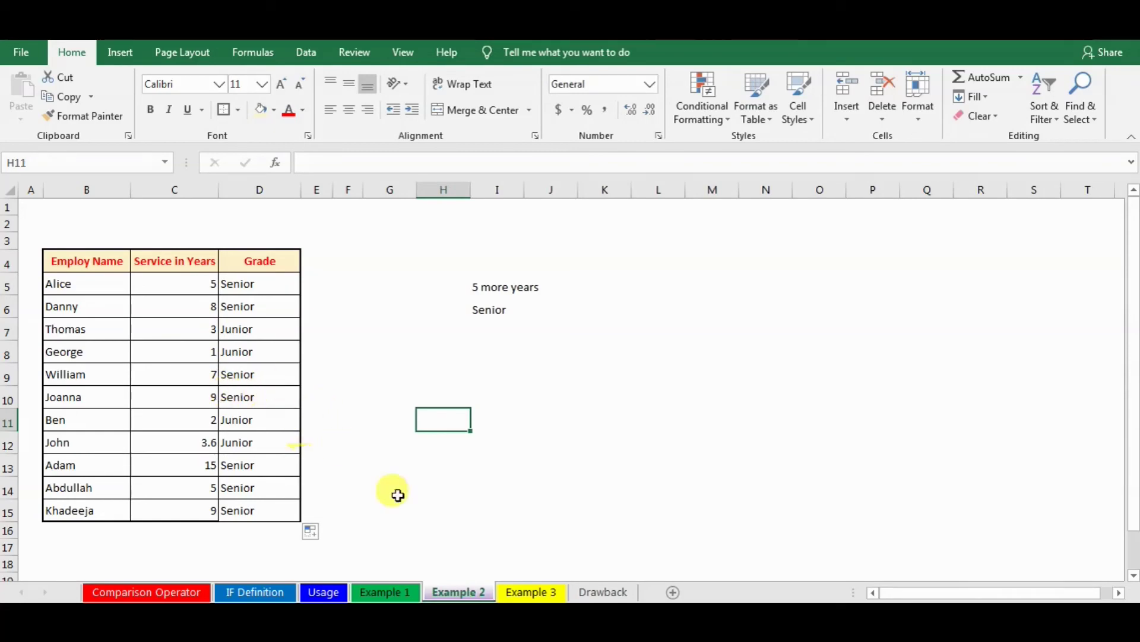
- Look at the Example 3 sheet, then review the conditions inside the D5 IF formulas on the Example 1 and Example 2 sheets
click(530, 592)
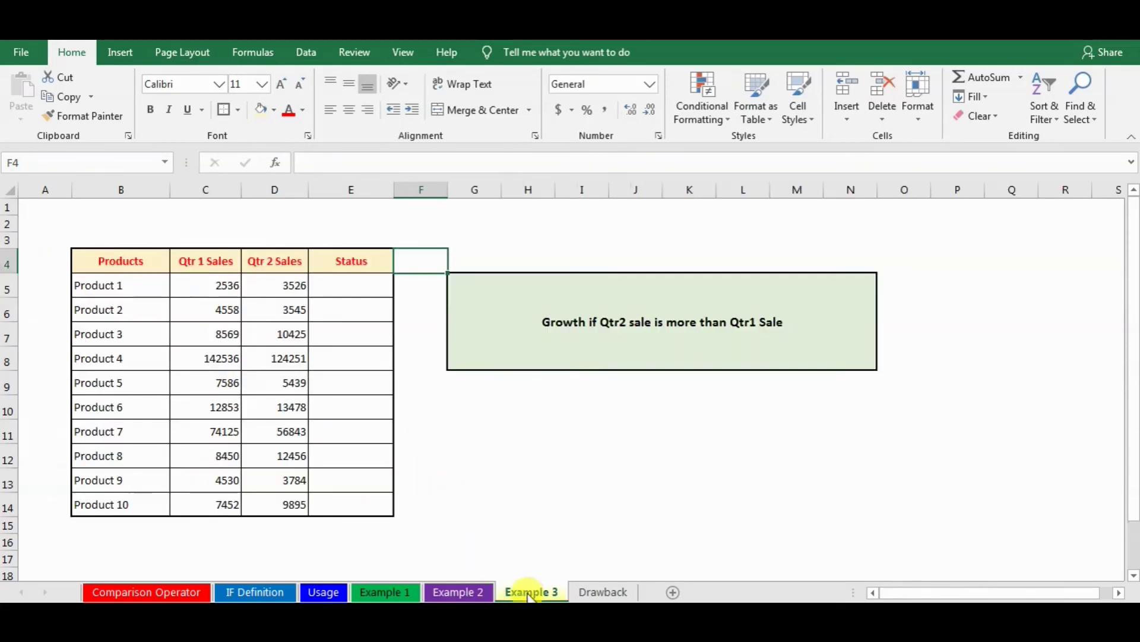
click(541, 486)
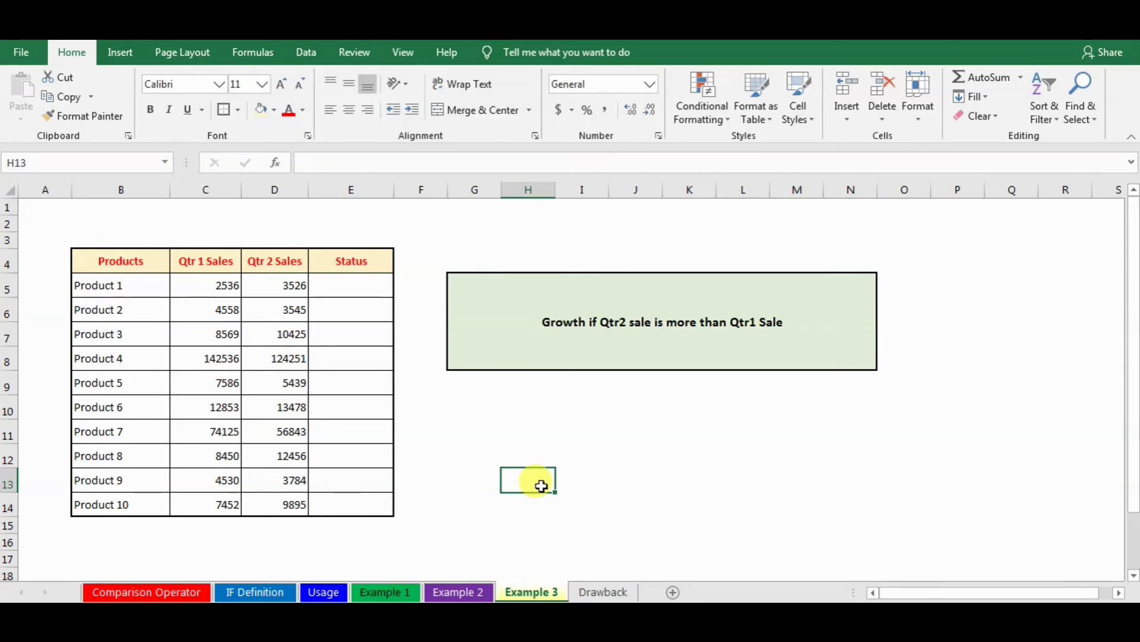
click(385, 592)
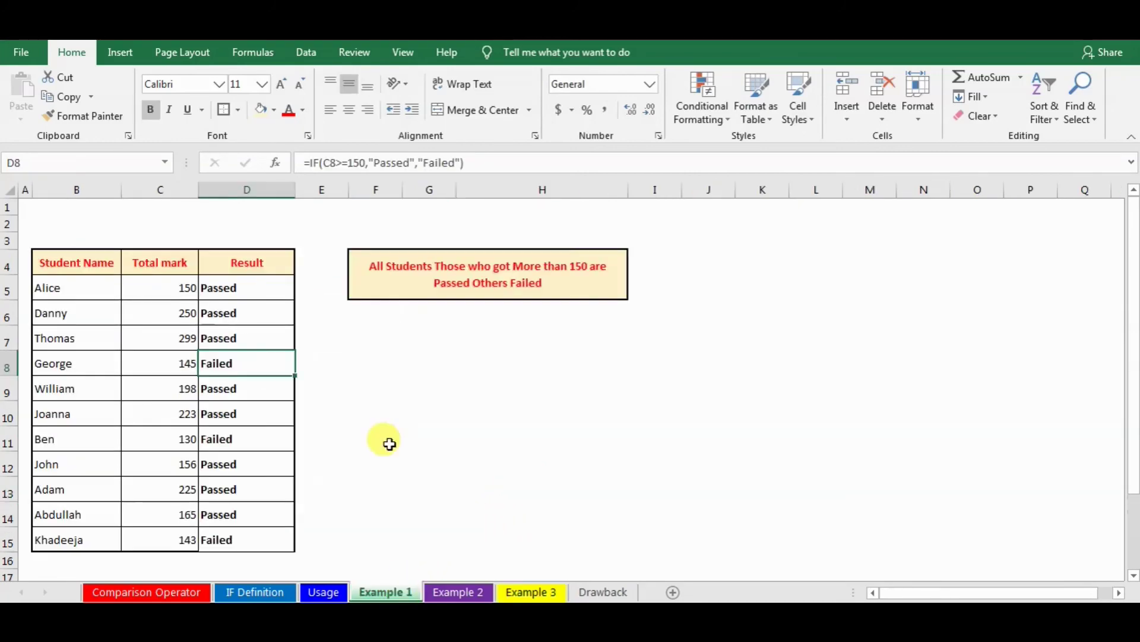
double_click(229, 286)
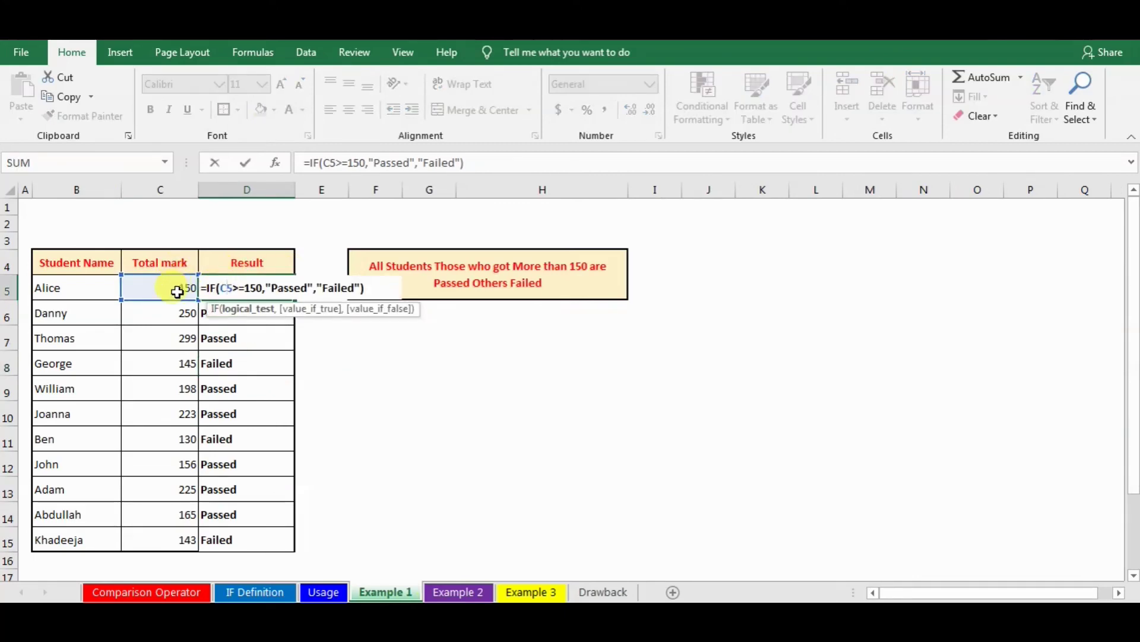
drag(262, 287, 252, 287)
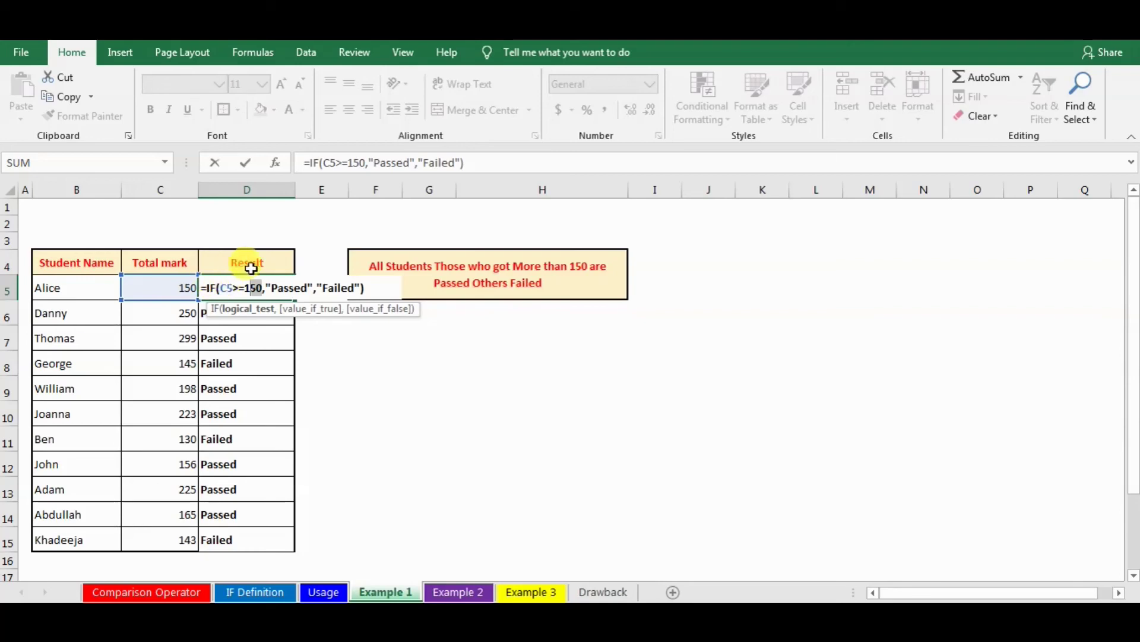
key(Return)
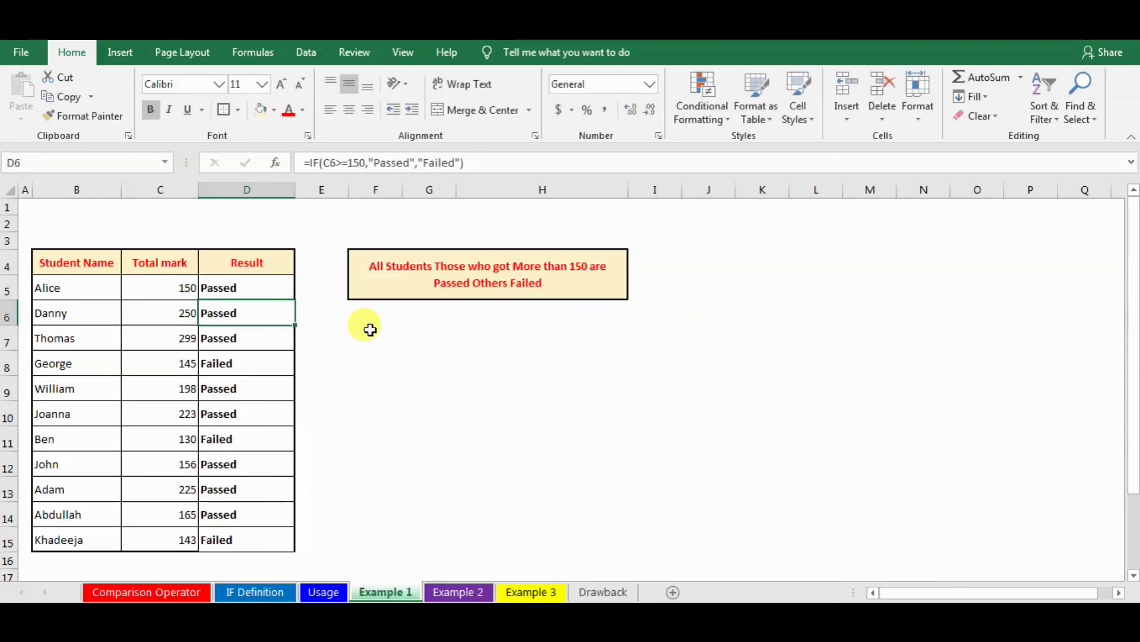
click(477, 592)
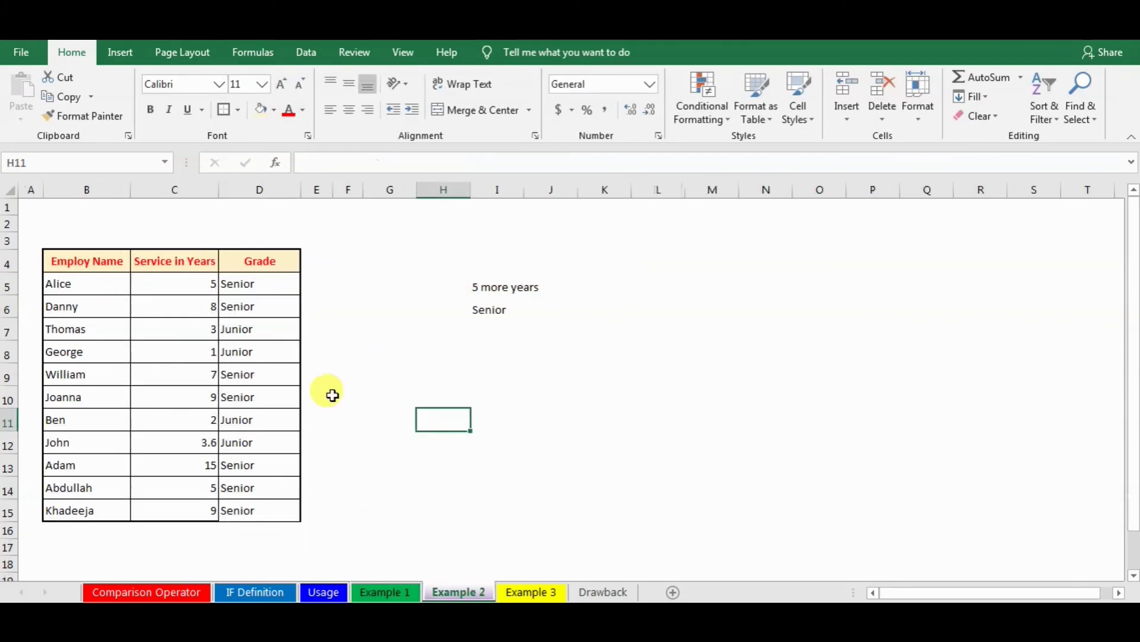
click(275, 288)
double_click(250, 283)
drag(241, 284, 276, 285)
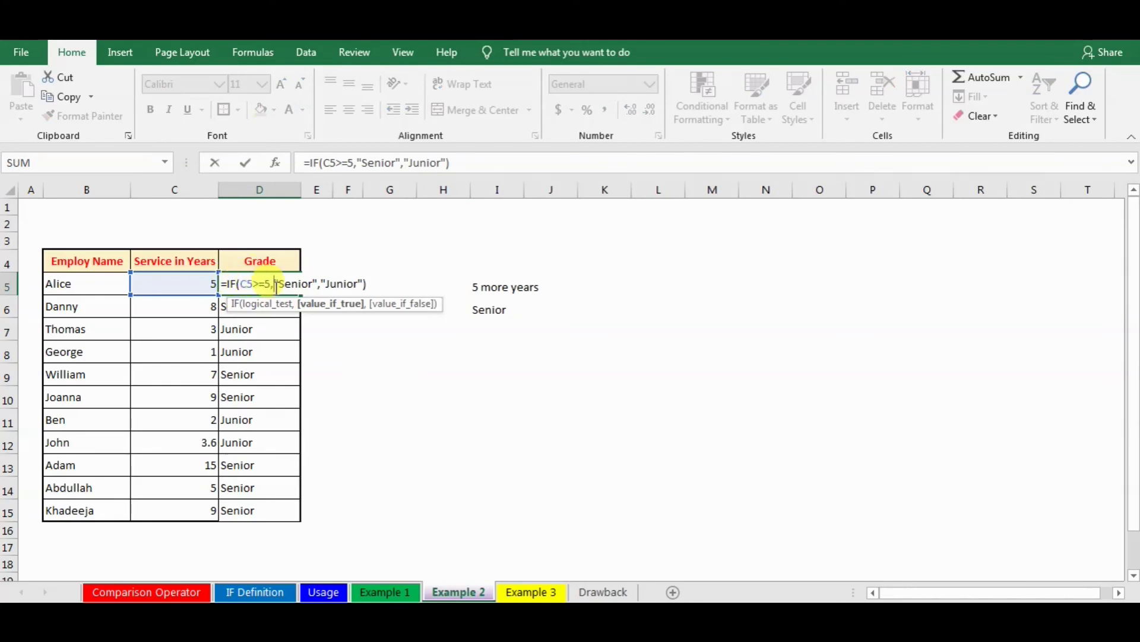
key(Return)
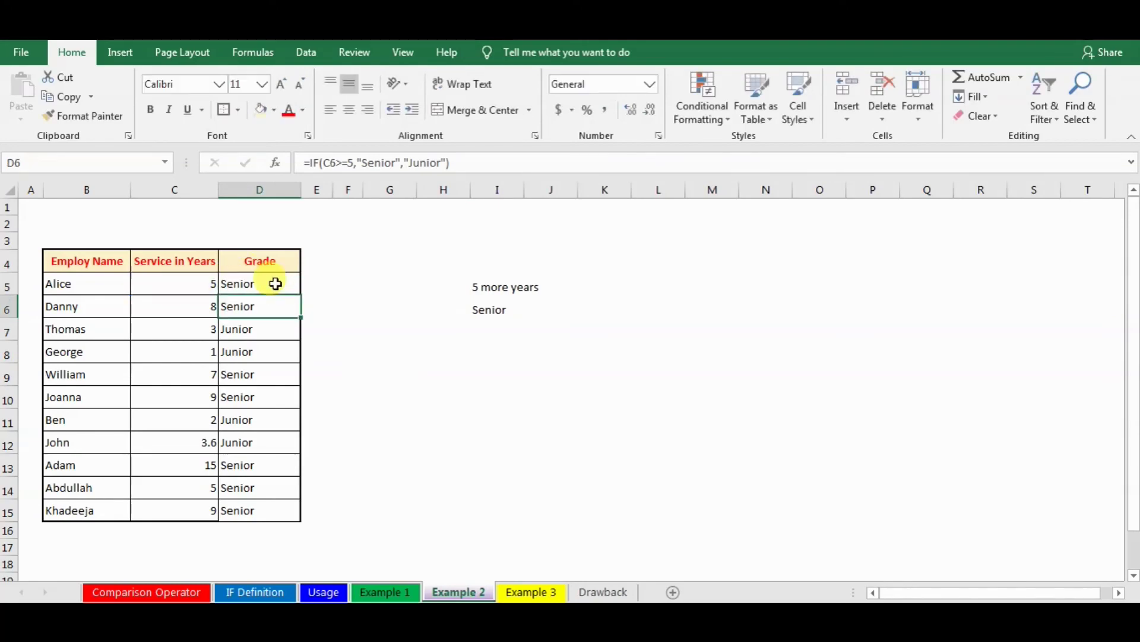
- On the Example 3 sheet, enter the formula =IF(D5>C5,"Growth","Decrease") in cell E5 to give the first product's sales status
click(547, 594)
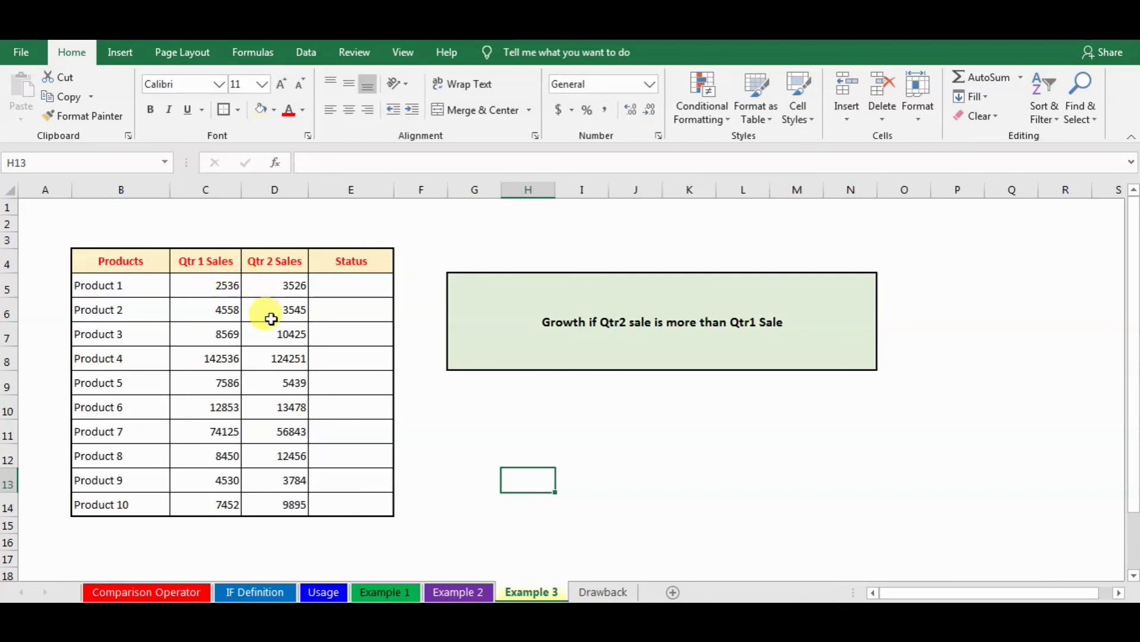
click(372, 293)
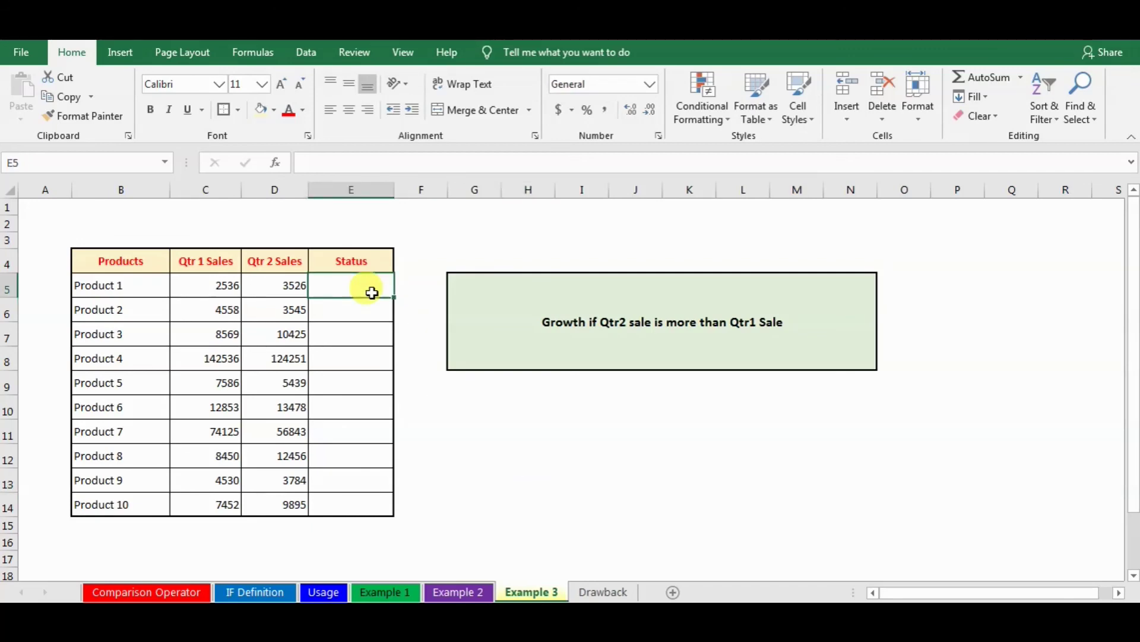
text(=if)
key(Tab)
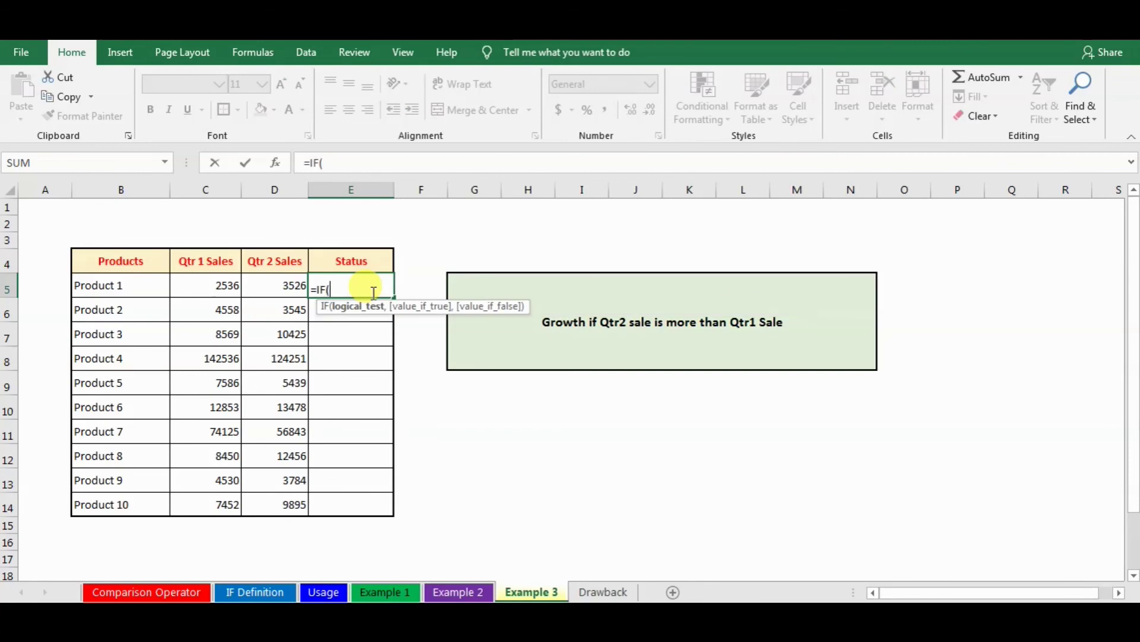
click(288, 280)
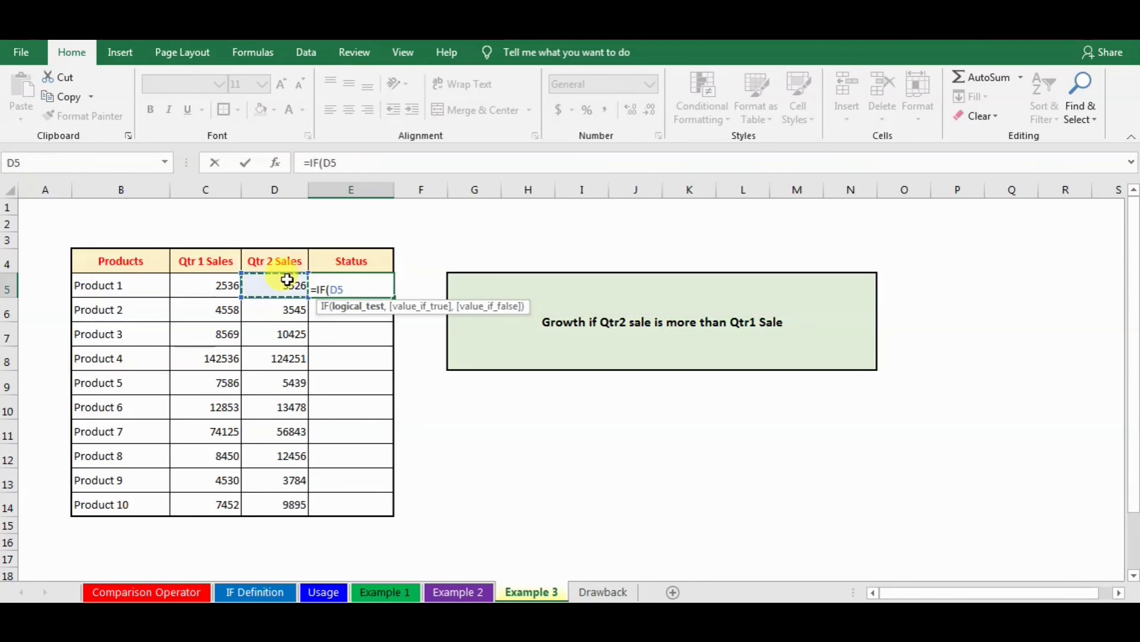
text(>)
click(206, 284)
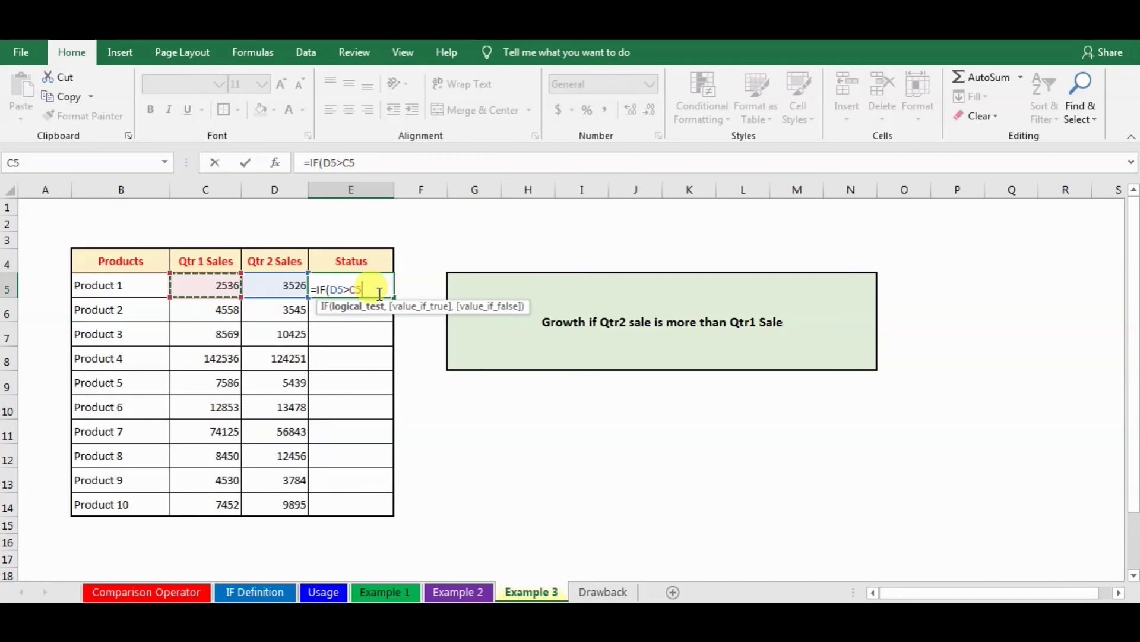
text(,"Gr)
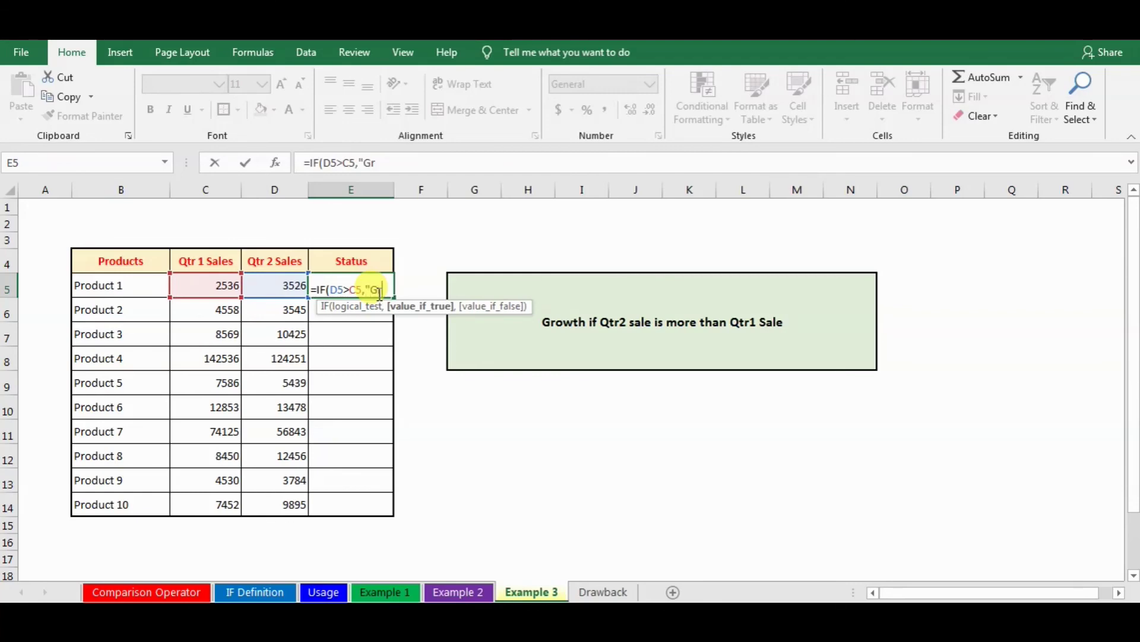
text(owth",")
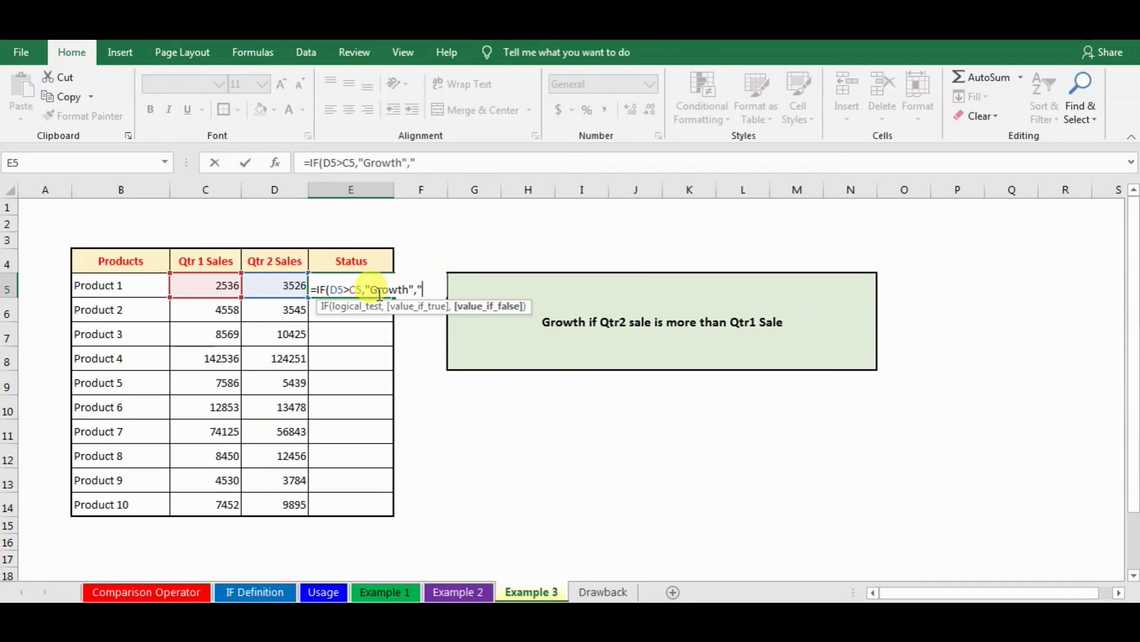
text(Decrease)
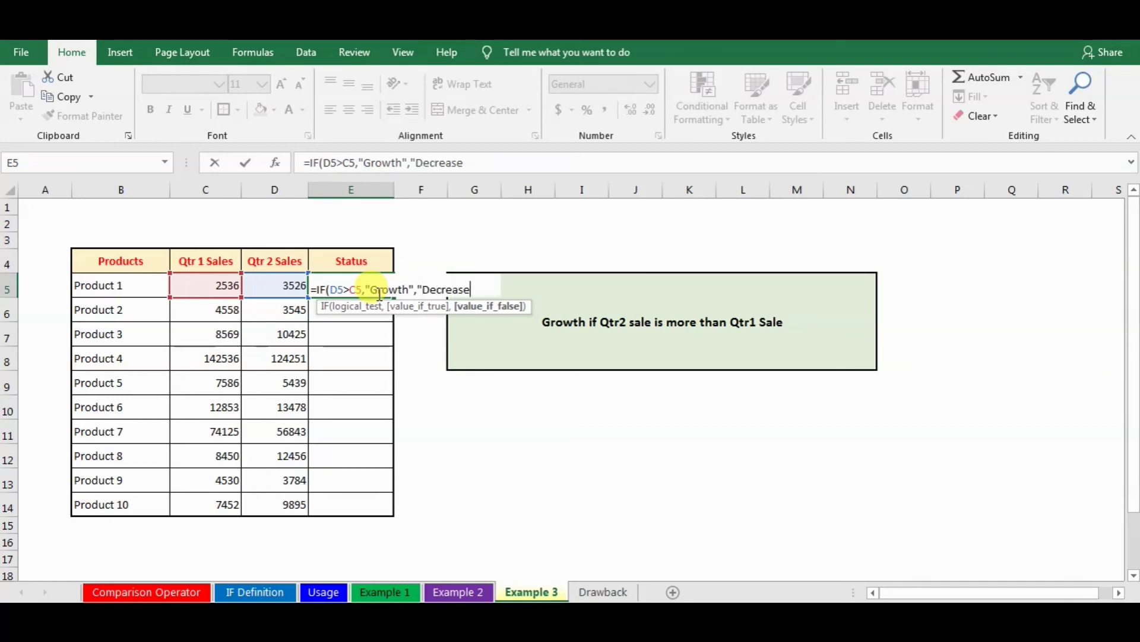
text("))
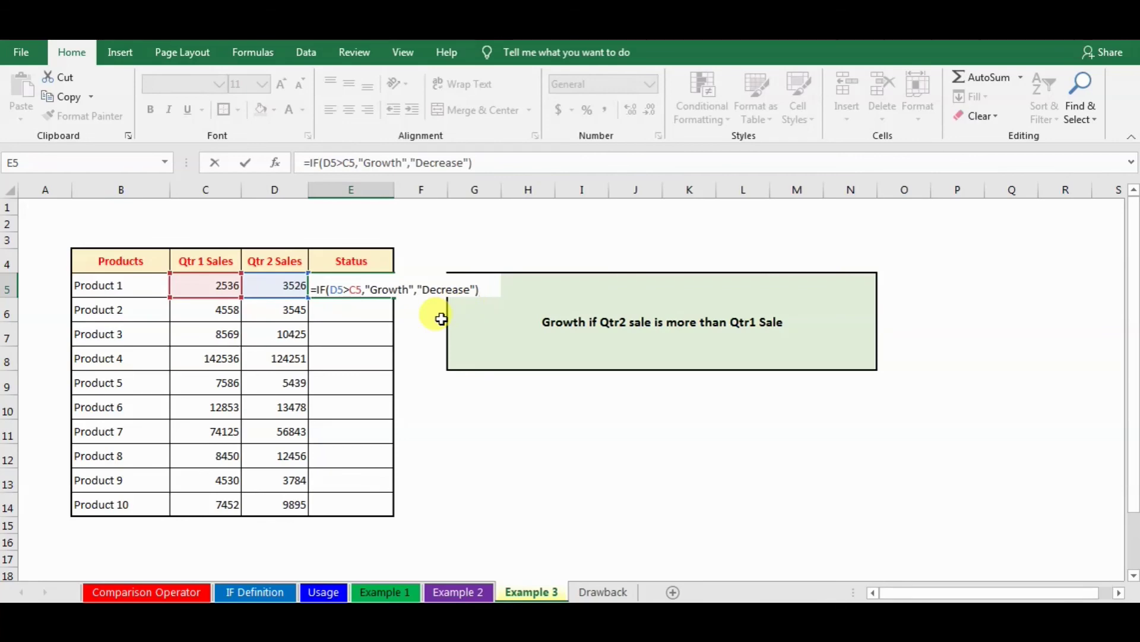
key(Return)
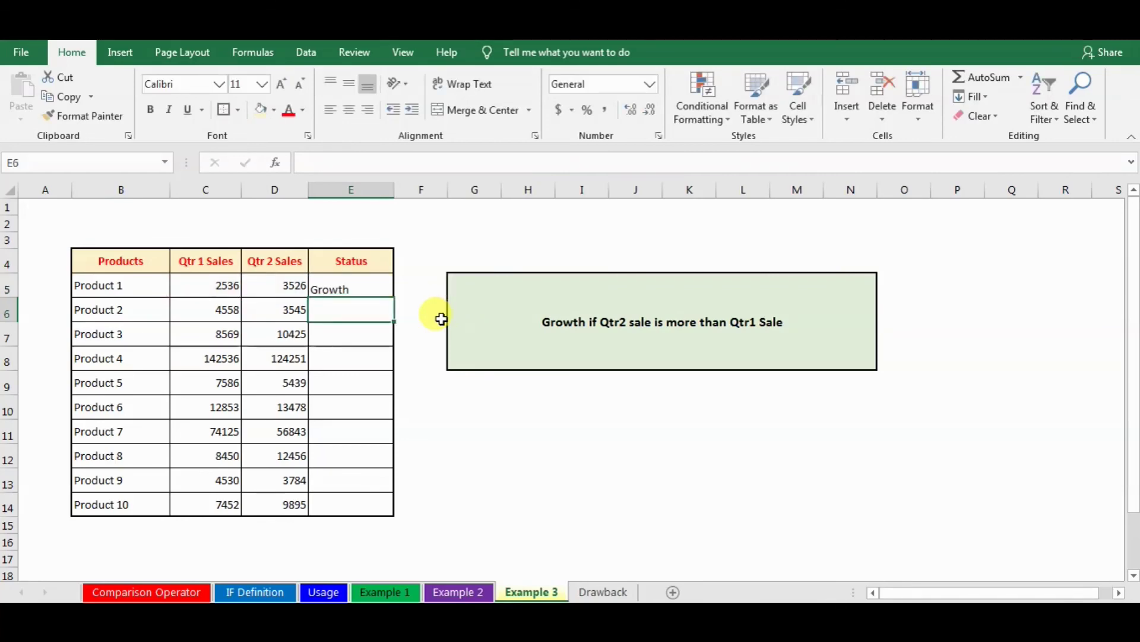
- Middle-align cell E5 vertically and fill its status formula down through E14
click(368, 288)
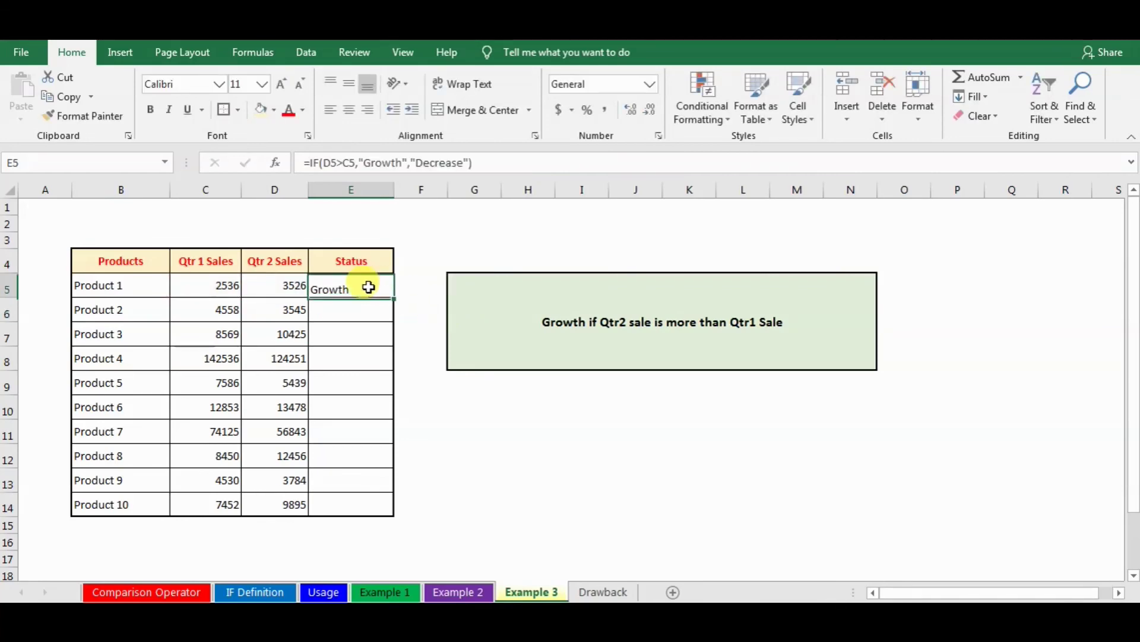
click(348, 85)
drag(395, 298, 376, 516)
click(515, 475)
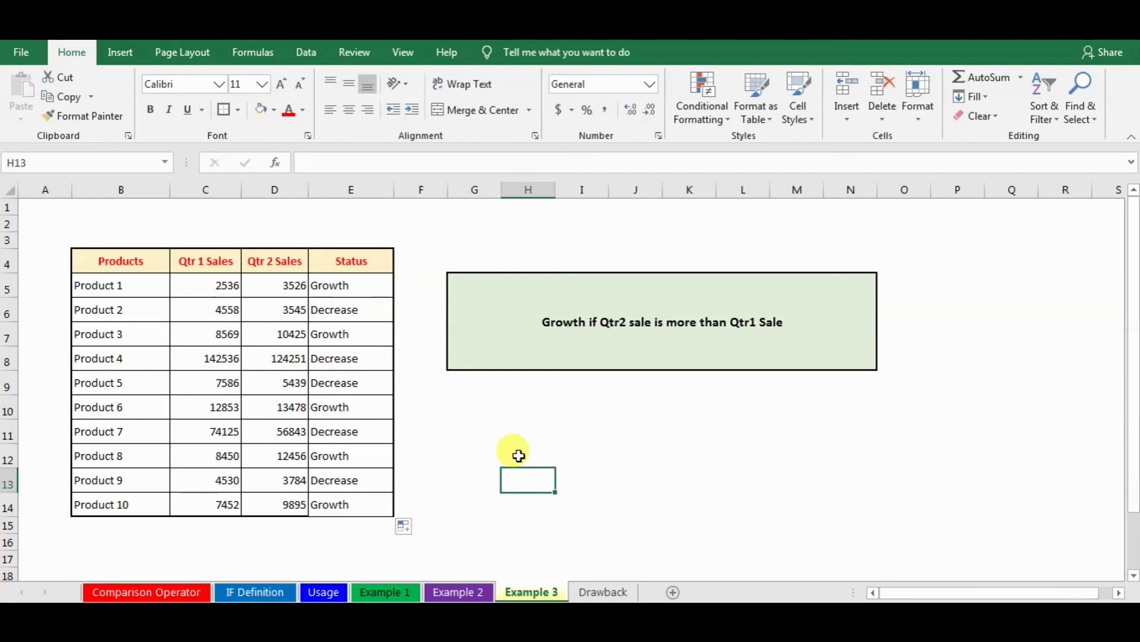
- On the Drawback sheet, correct the misspelled word in the B4 note to "condition"
click(621, 593)
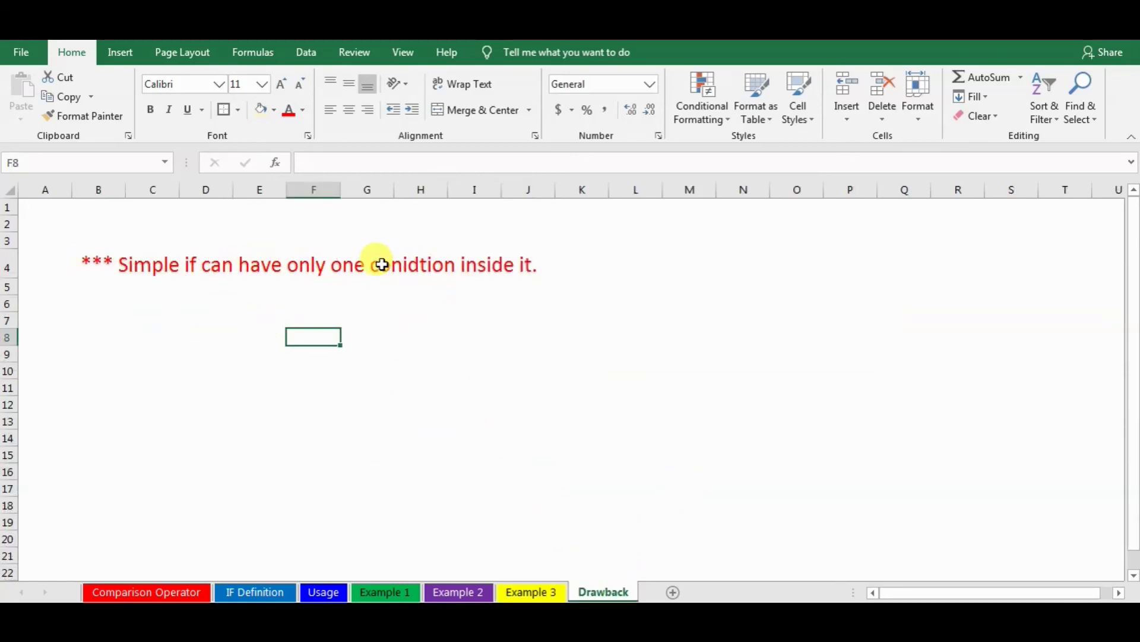
click(134, 261)
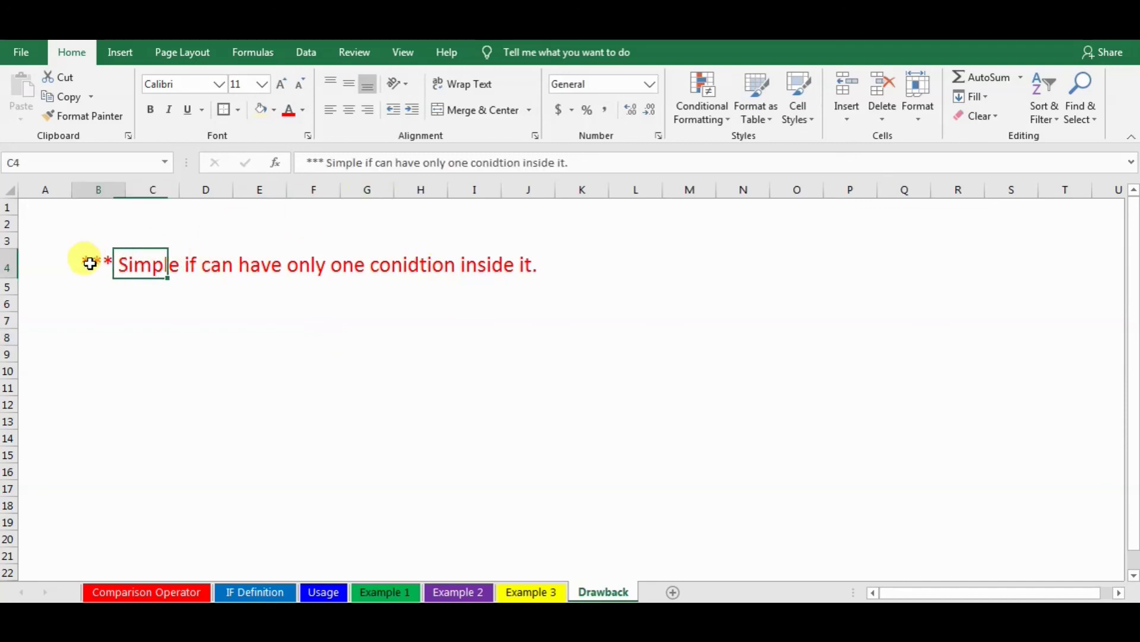
click(90, 264)
click(489, 163)
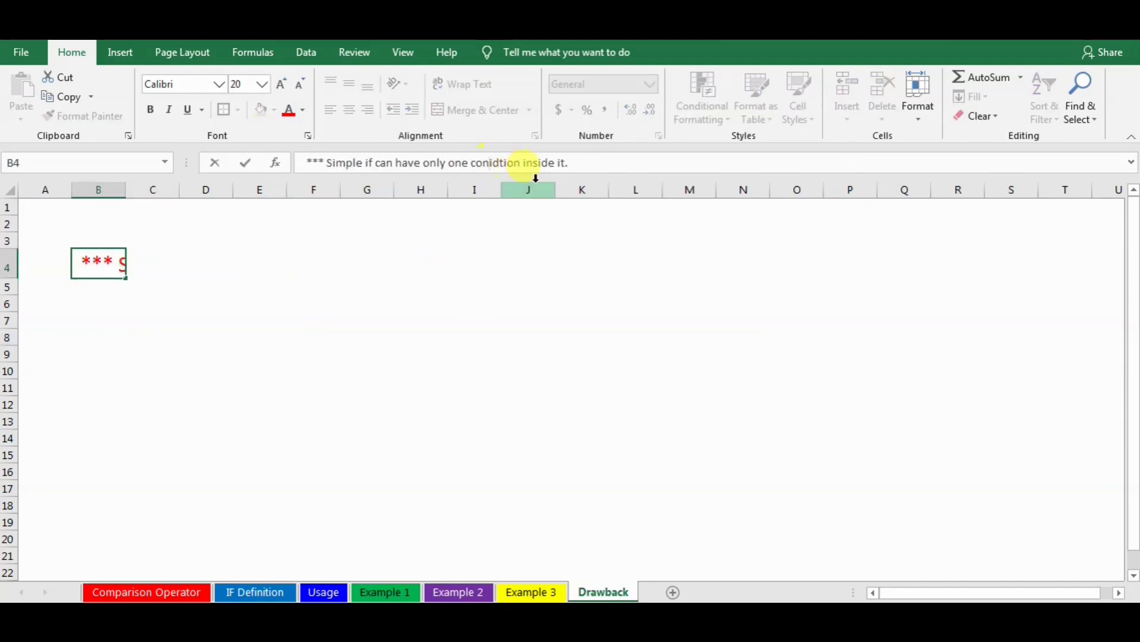
key(Delete)
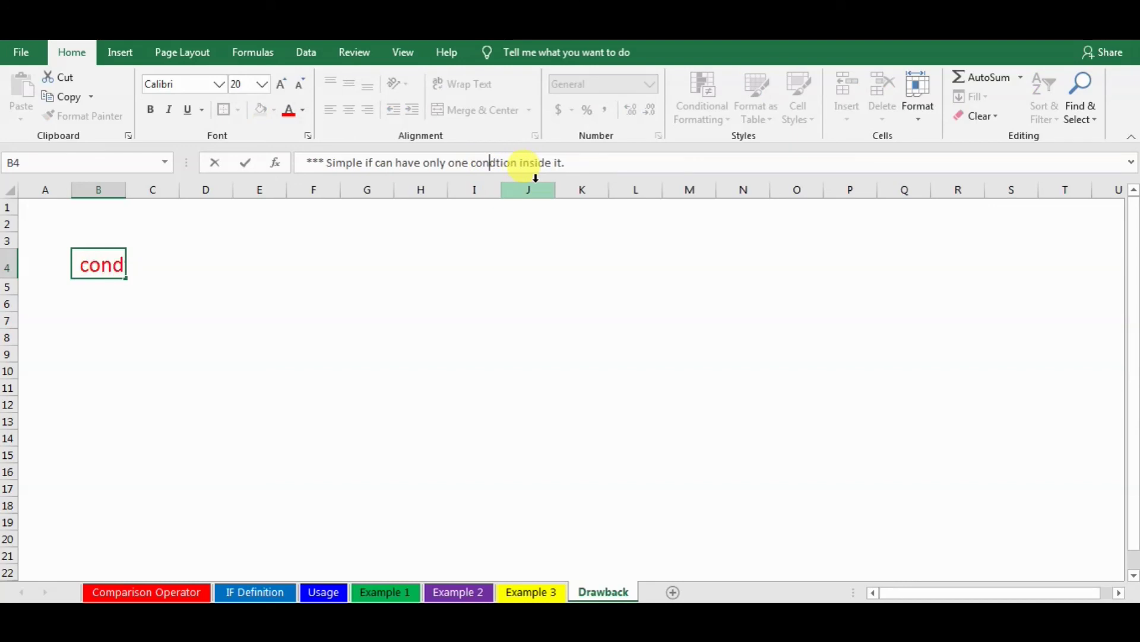
click(497, 163)
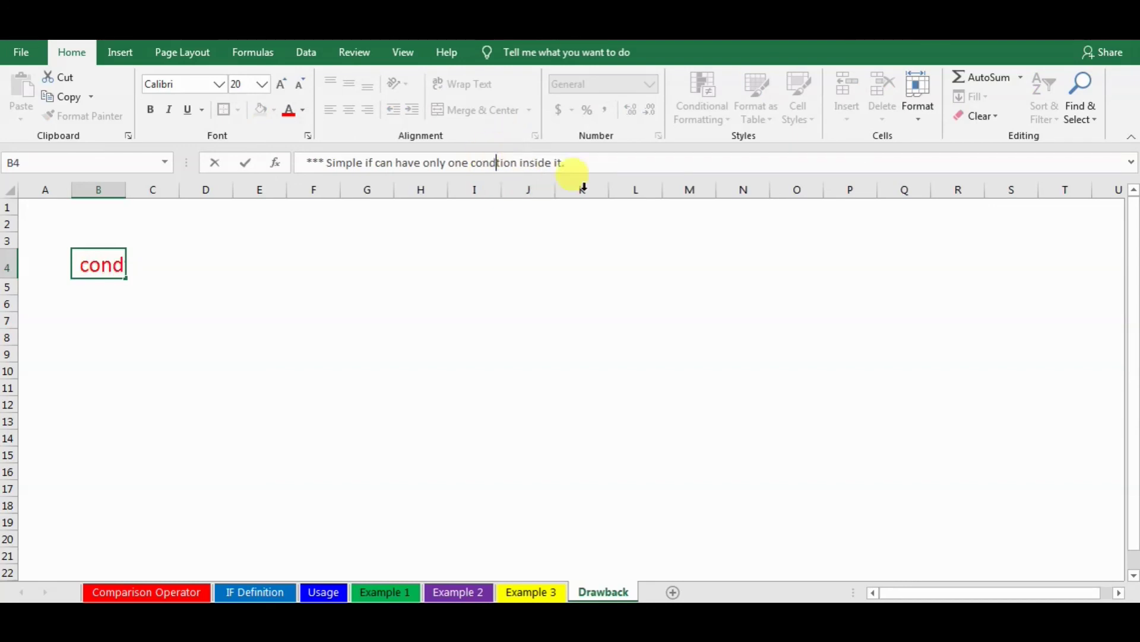
text(i)
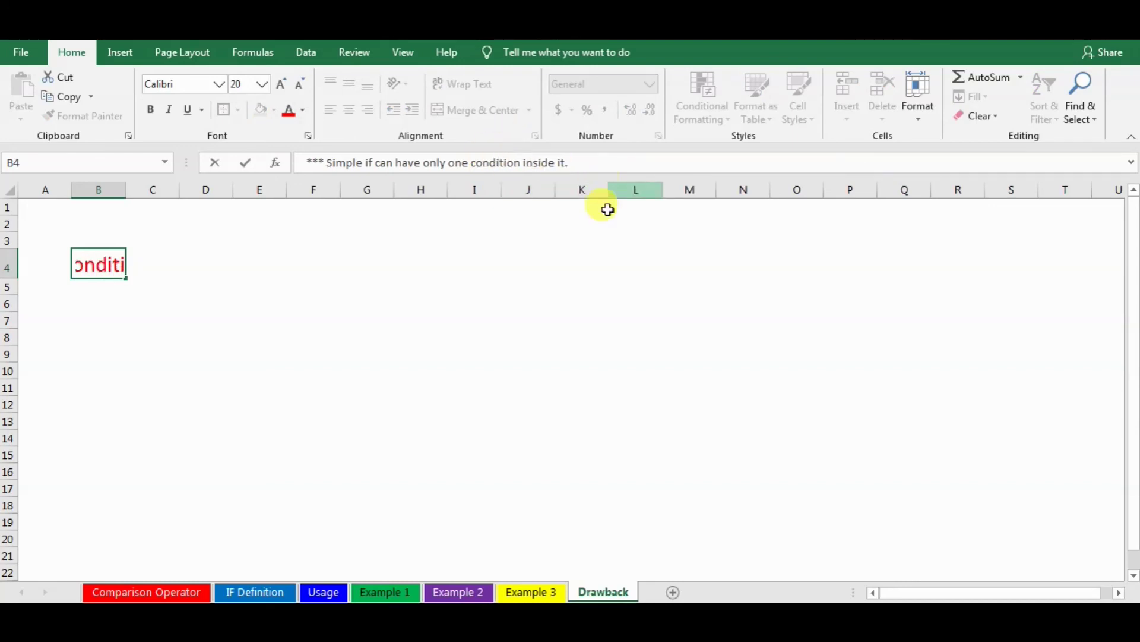
drag(451, 304, 434, 321)
click(226, 364)
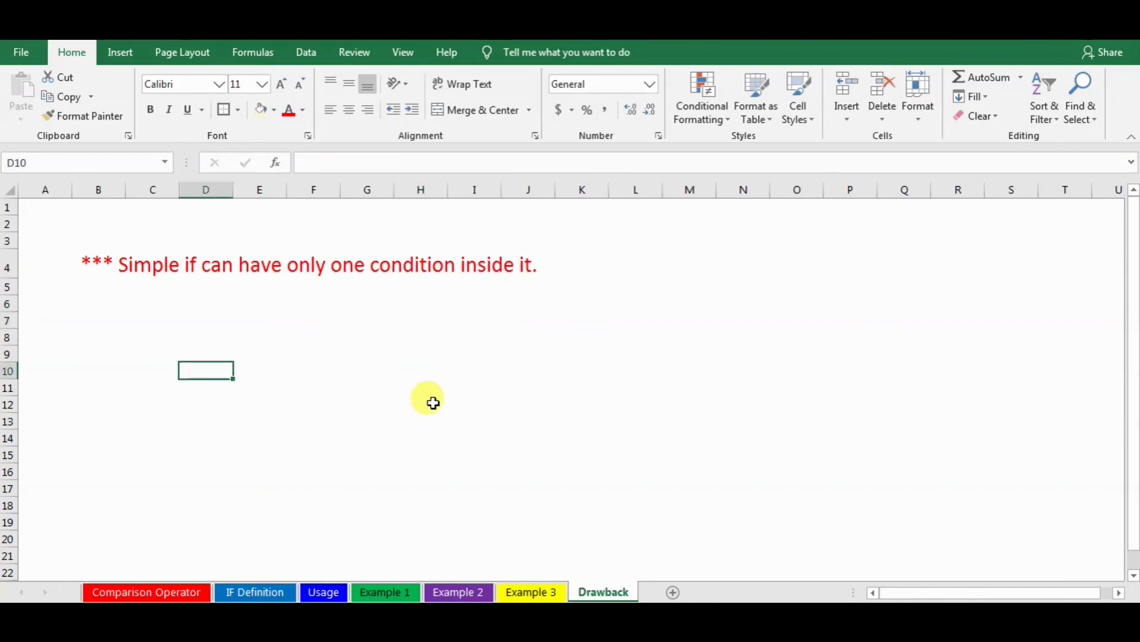